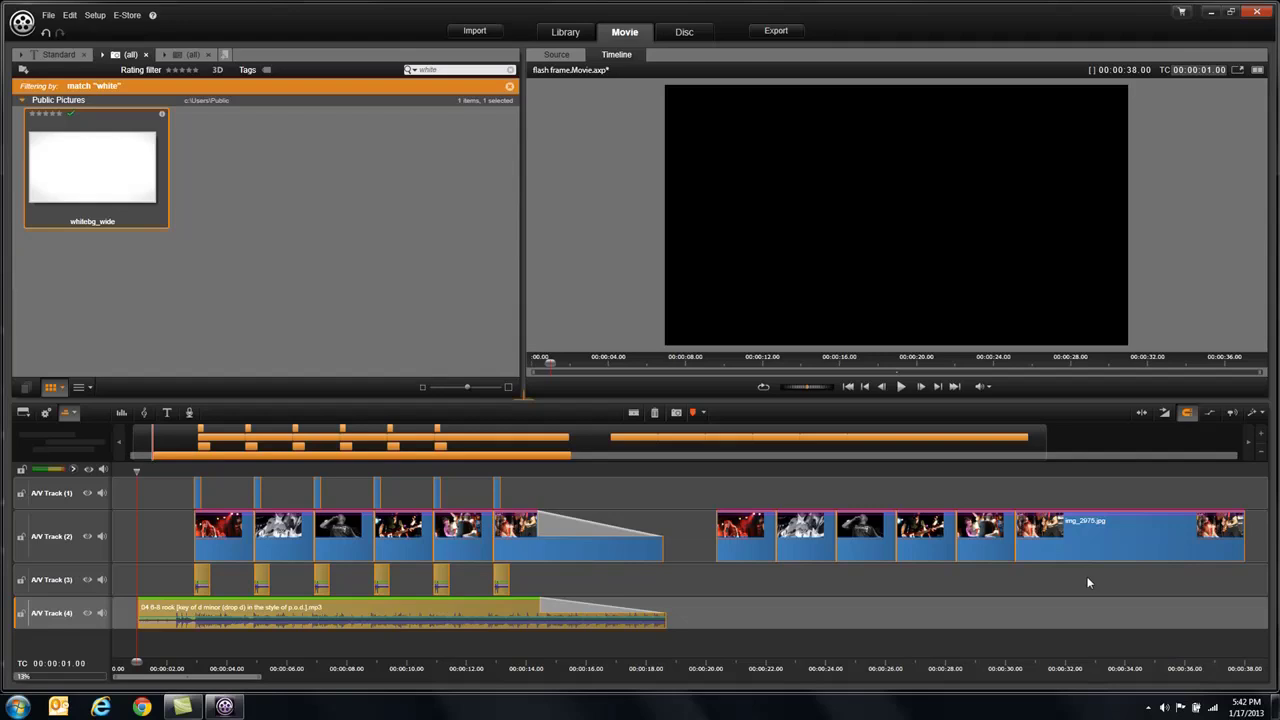
# Play back the finished photo sequence with its white flashes and shutter sounds from just before the music starts.
pyautogui.moveTo(137, 469); pyautogui.dragTo(135, 469)
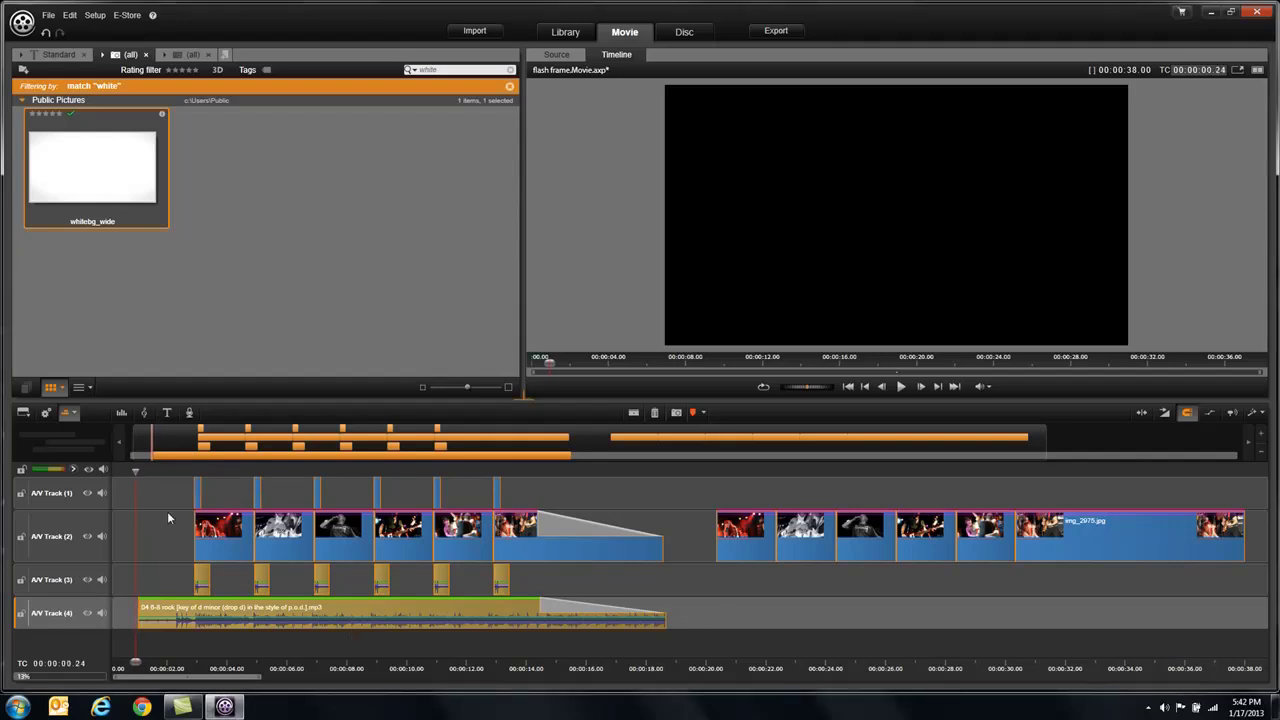
pyautogui.press('space')
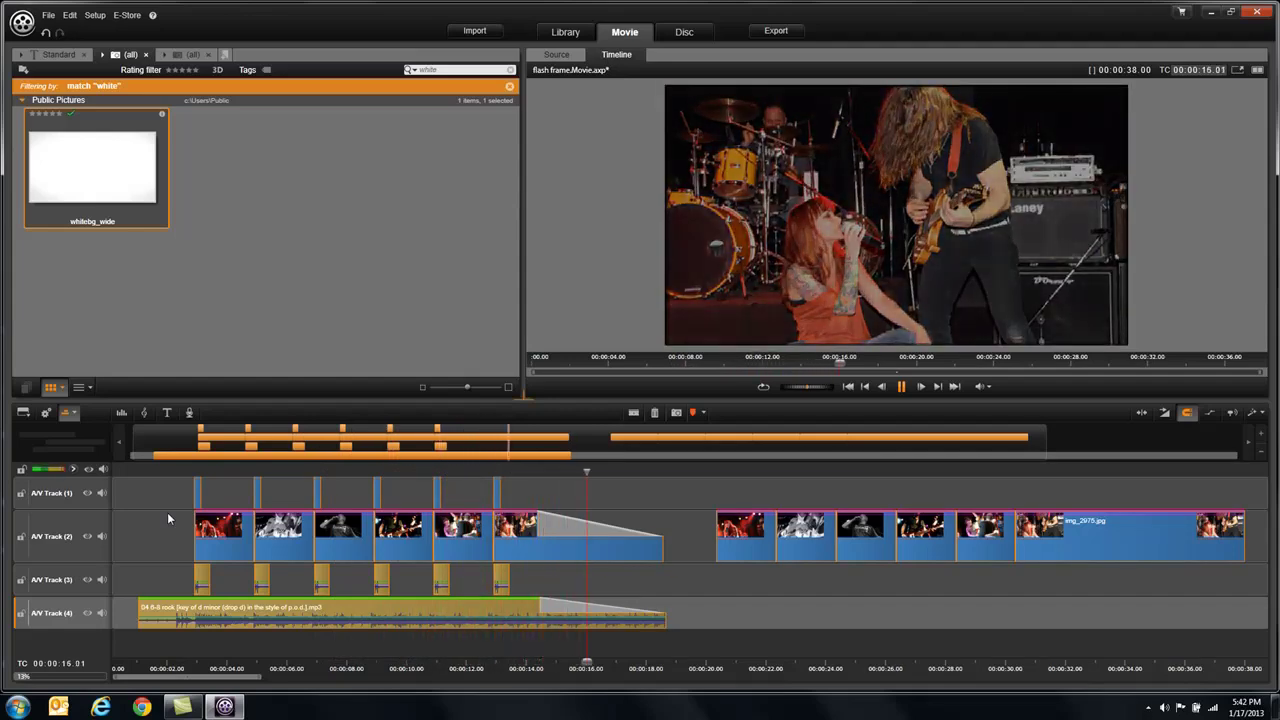
pyautogui.press('space')
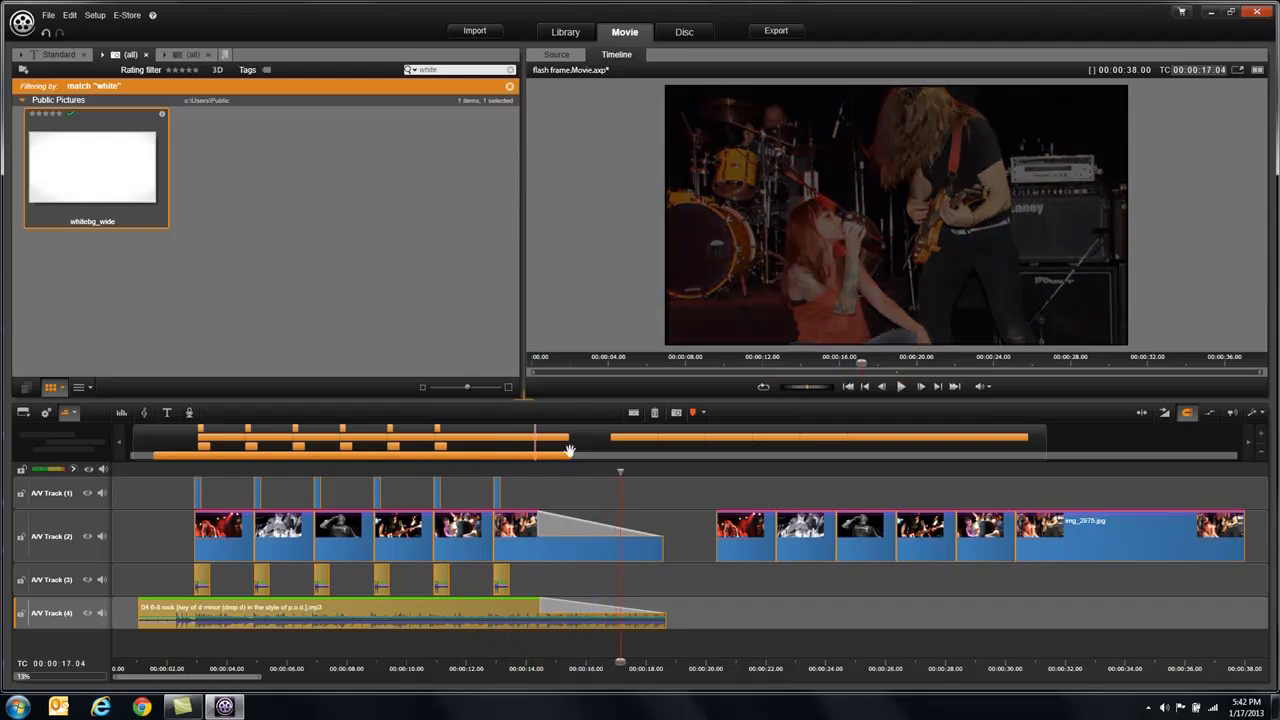
# Scrub to the second photo sequence at about 20 seconds and play it back without flashes.
pyautogui.moveTo(622, 472); pyautogui.dragTo(731, 480)
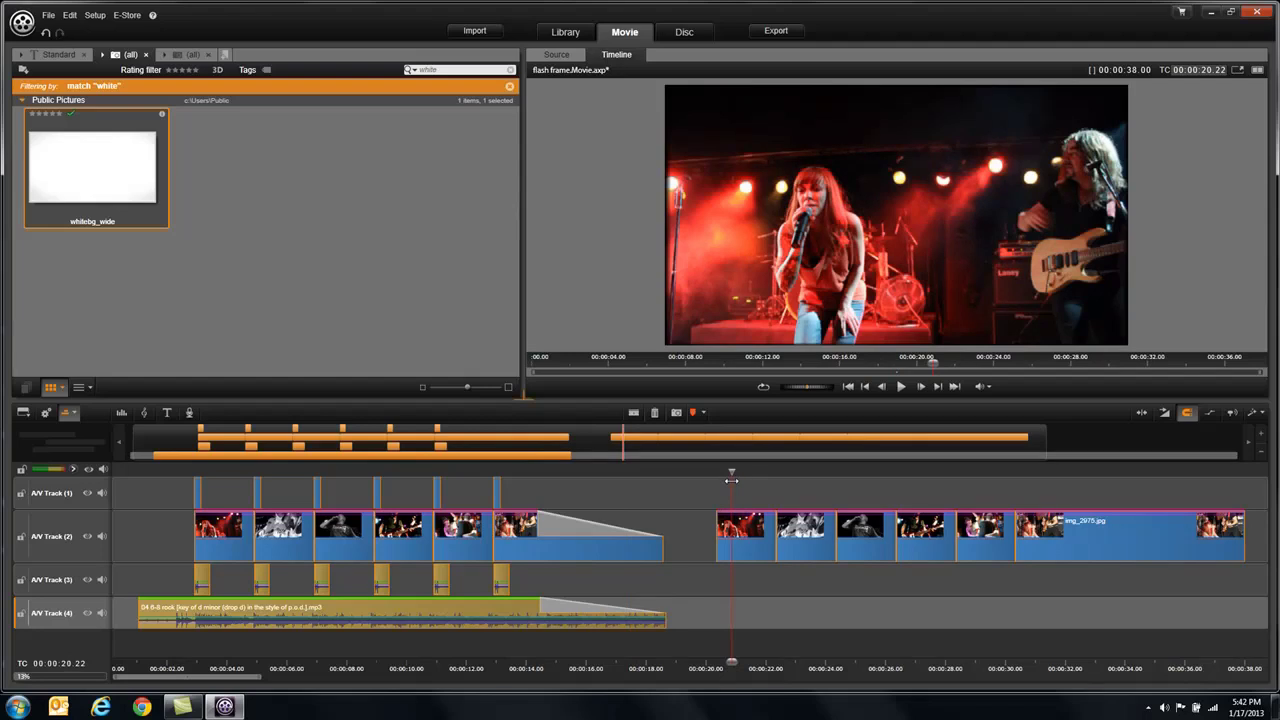
pyautogui.moveTo(731, 480)
pyautogui.mouseDown()
pyautogui.moveTo(791, 480)
pyautogui.moveTo(739, 479)
pyautogui.mouseUp()
pyautogui.moveTo(740, 471)
pyautogui.mouseDown()
pyautogui.moveTo(718, 472)
pyautogui.moveTo(771, 465)
pyautogui.moveTo(728, 465)
pyautogui.mouseUp()
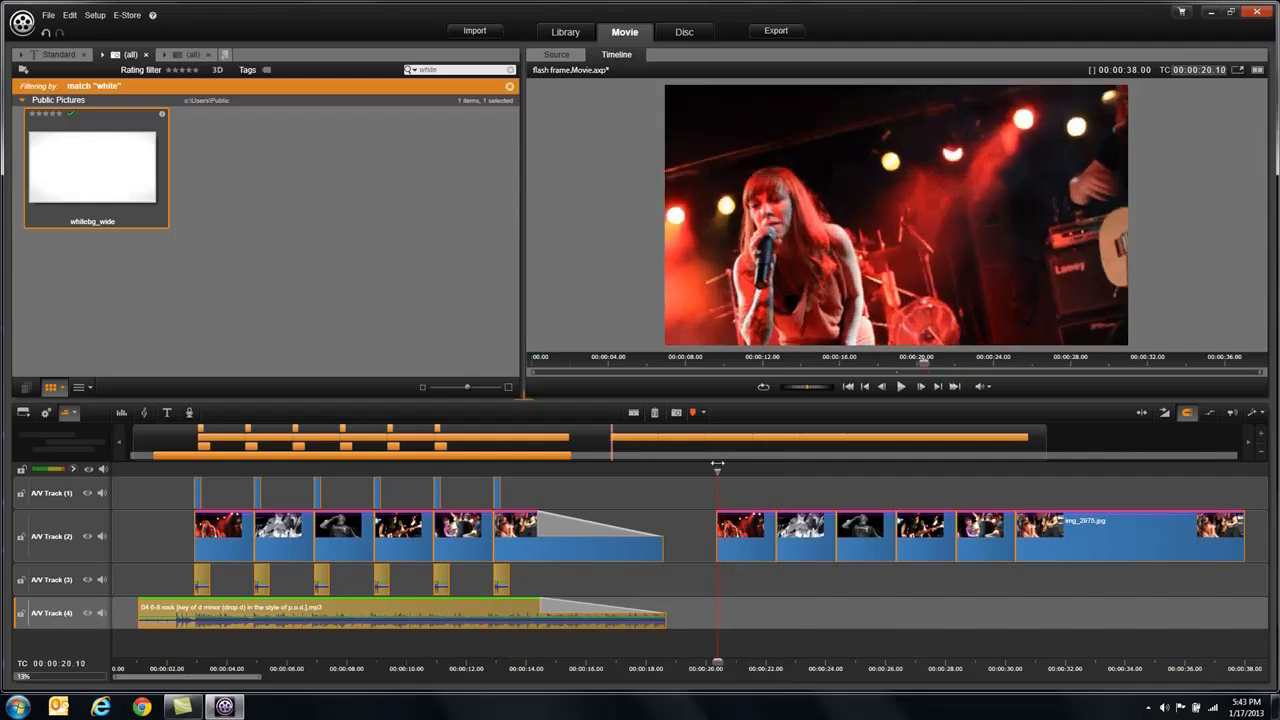
pyautogui.moveTo(728, 465)
pyautogui.mouseDown()
pyautogui.moveTo(777, 466)
pyautogui.moveTo(744, 468)
pyautogui.mouseUp()
pyautogui.press('space')
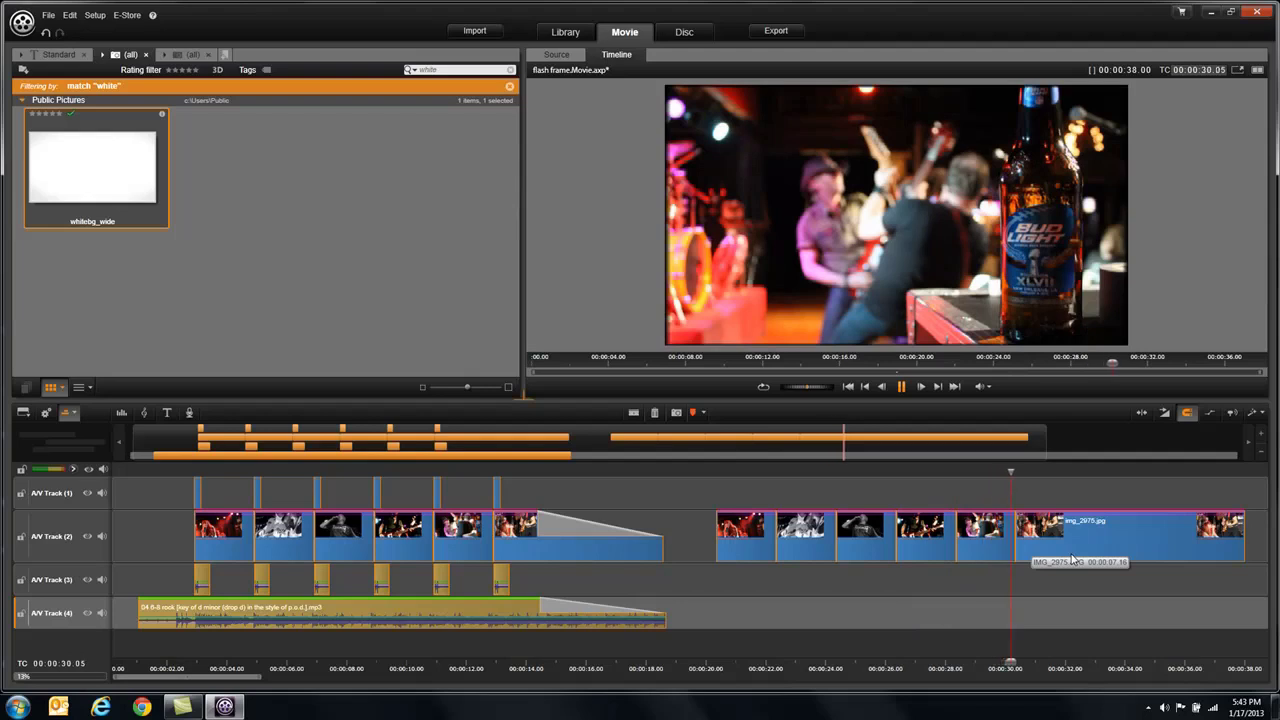
pyautogui.press('space')
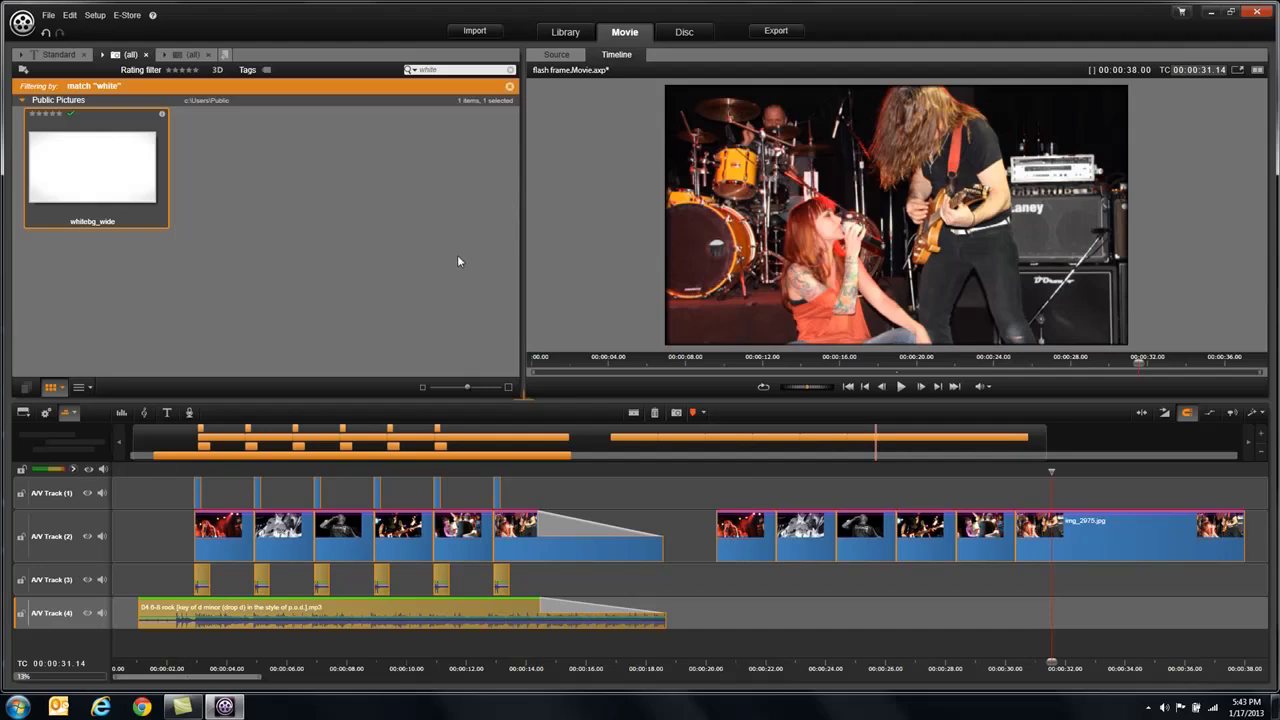
# Place the whitebg_wide image on A/V Track (1) above the start of the second sequence's first photo and shorten it to 00:00:01.06.
pyautogui.moveTo(72, 178)
pyautogui.click(102, 58)
pyautogui.click(238, 87)
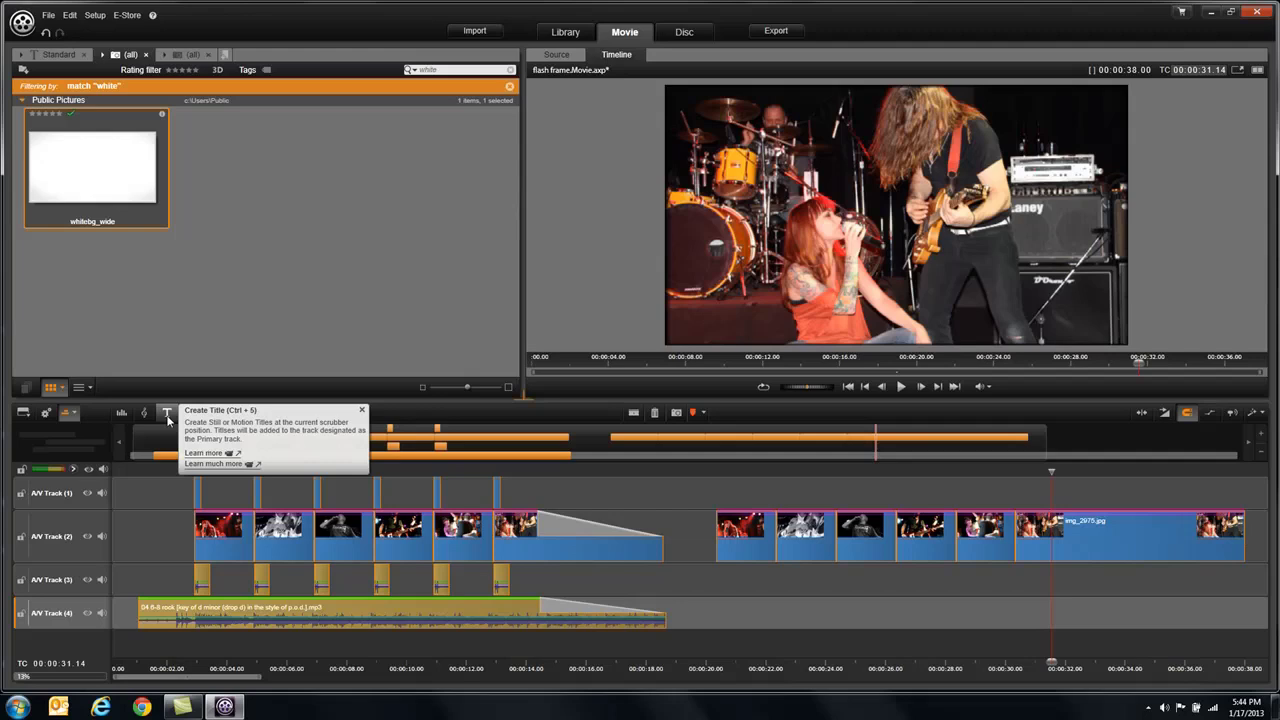
pyautogui.moveTo(93, 174); pyautogui.dragTo(721, 495)
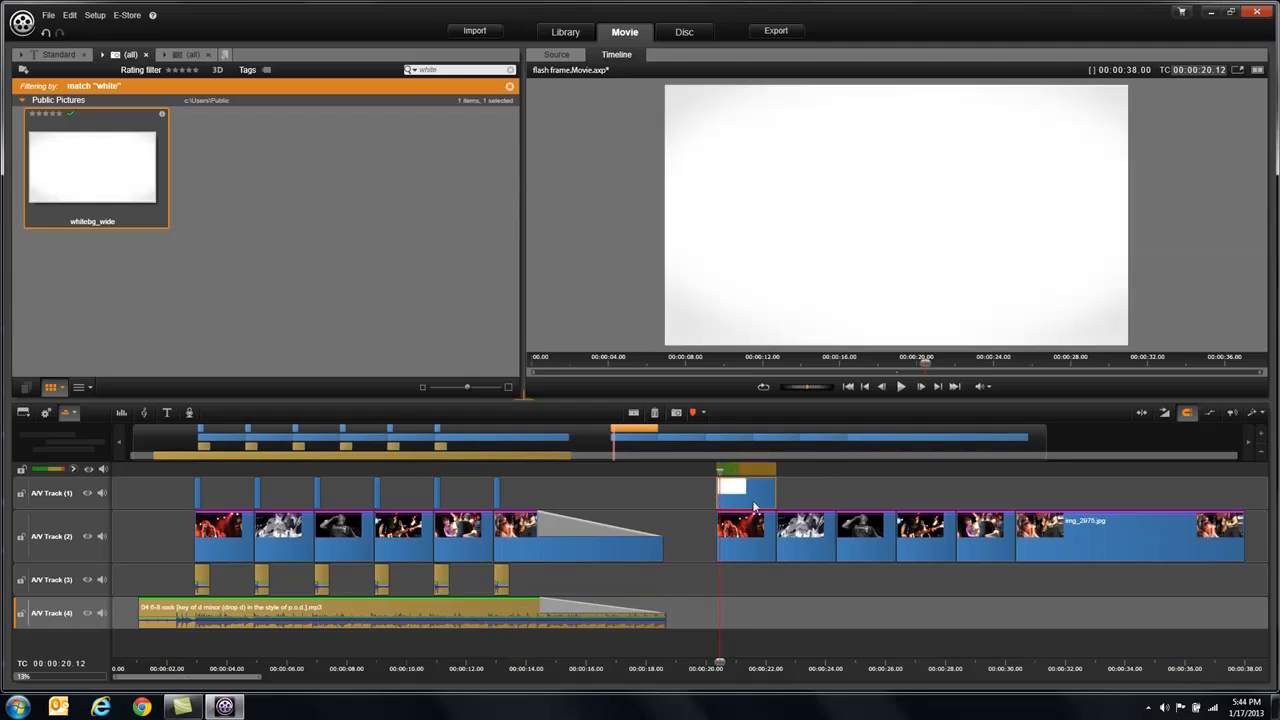
pyautogui.moveTo(774, 495); pyautogui.dragTo(750, 495)
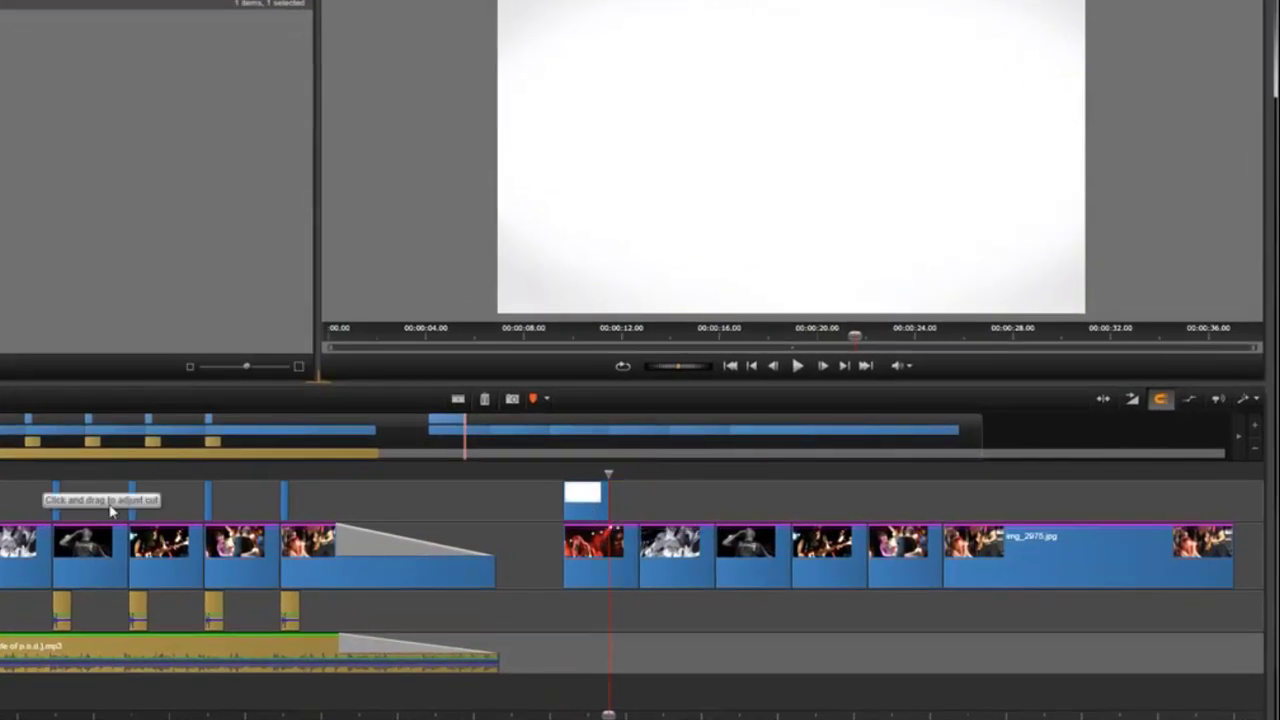
# Set the white clip's duration to 6 frames (00:00:00.06).
pyautogui.rightClick(589, 502)
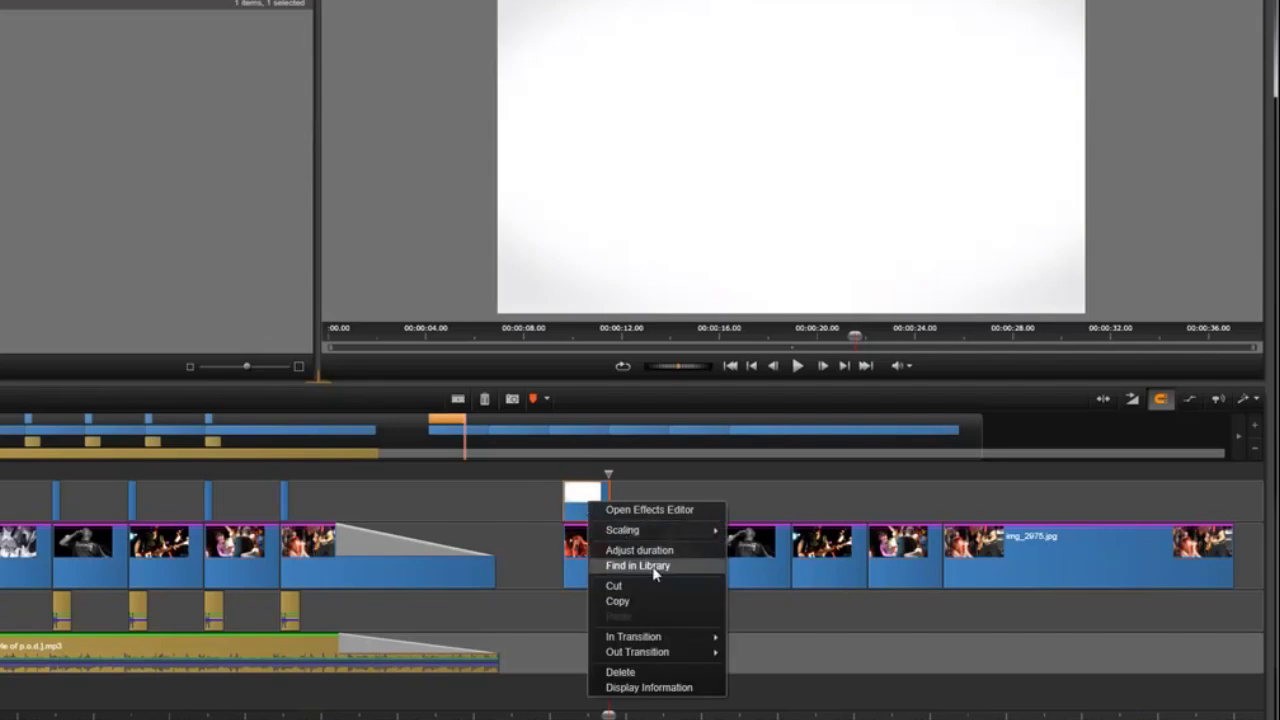
pyautogui.click(641, 551)
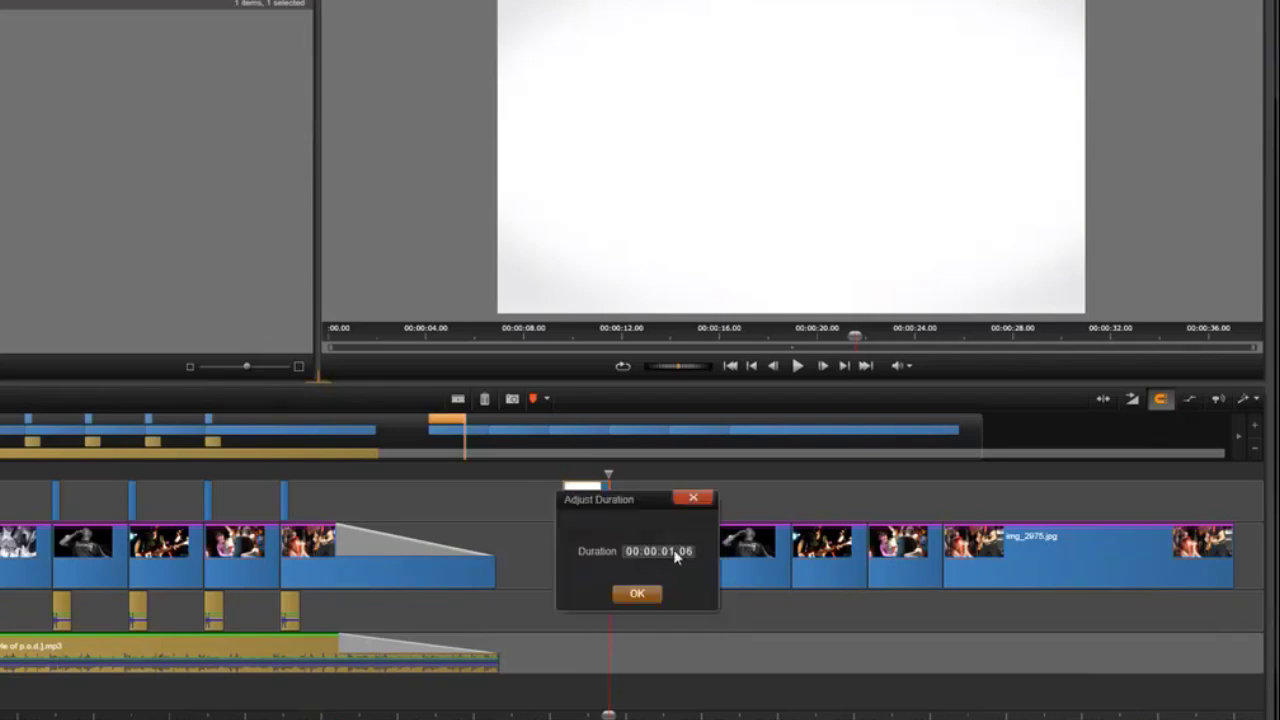
pyautogui.click(669, 553)
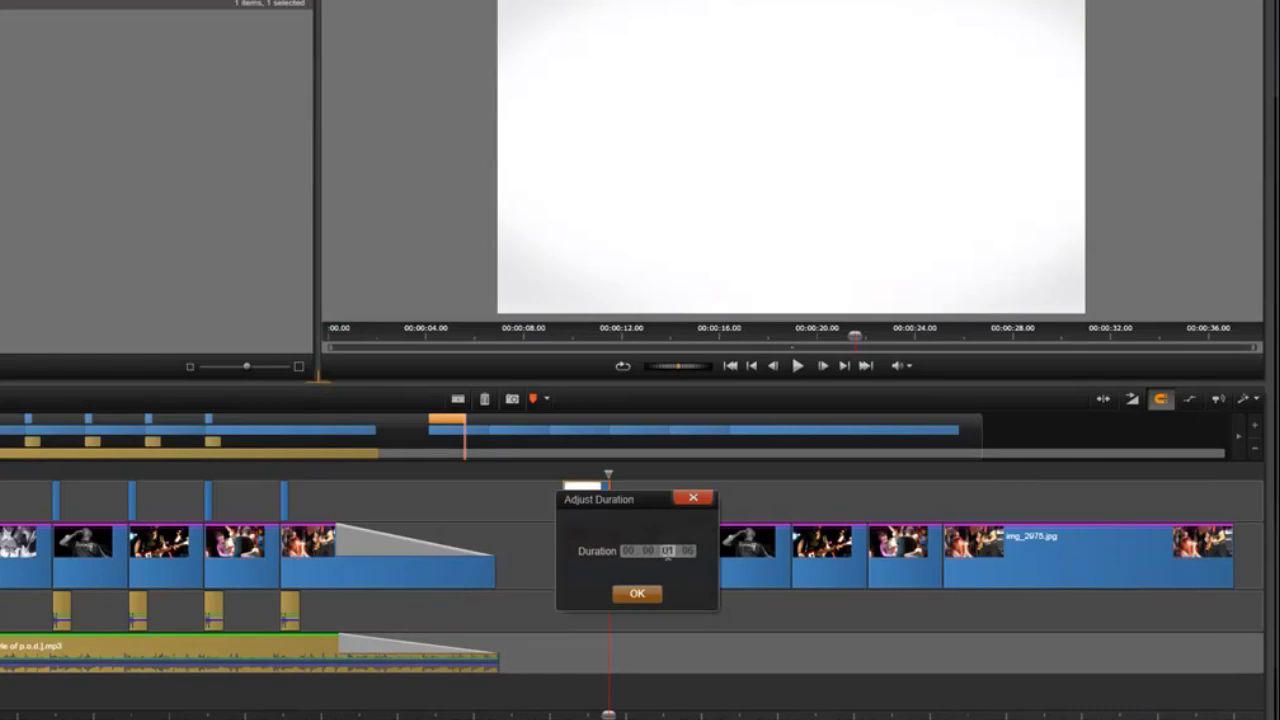
pyautogui.write('00')
pyautogui.click(630, 594)
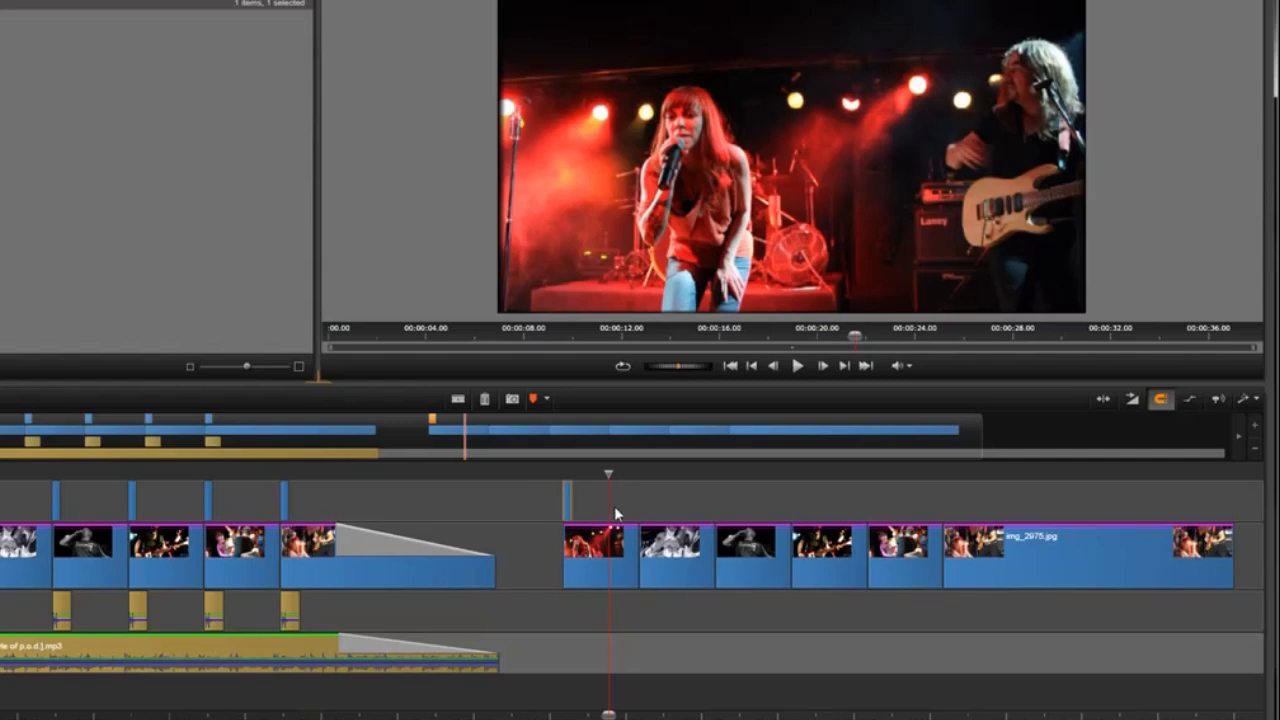
# Add a fade-out across the full length of the white clip and play back the flash over the first photo.
pyautogui.scroll(4, 612, 503)
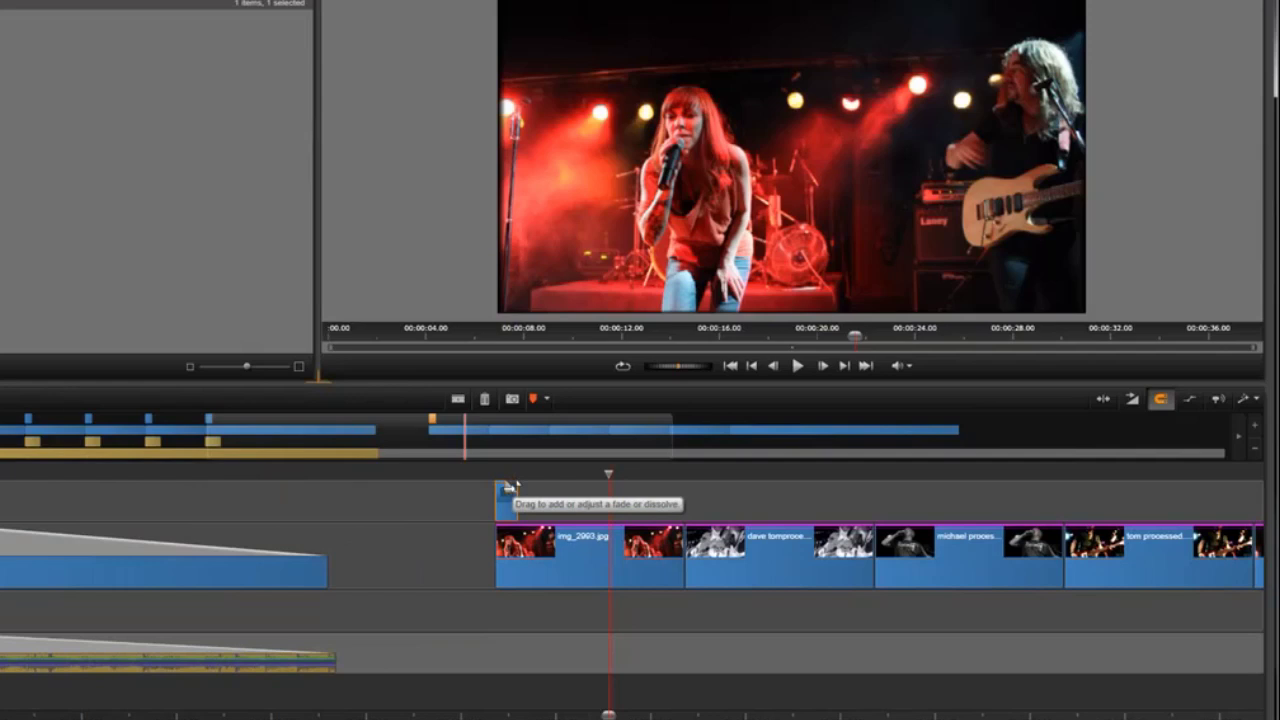
pyautogui.moveTo(512, 487); pyautogui.dragTo(470, 492)
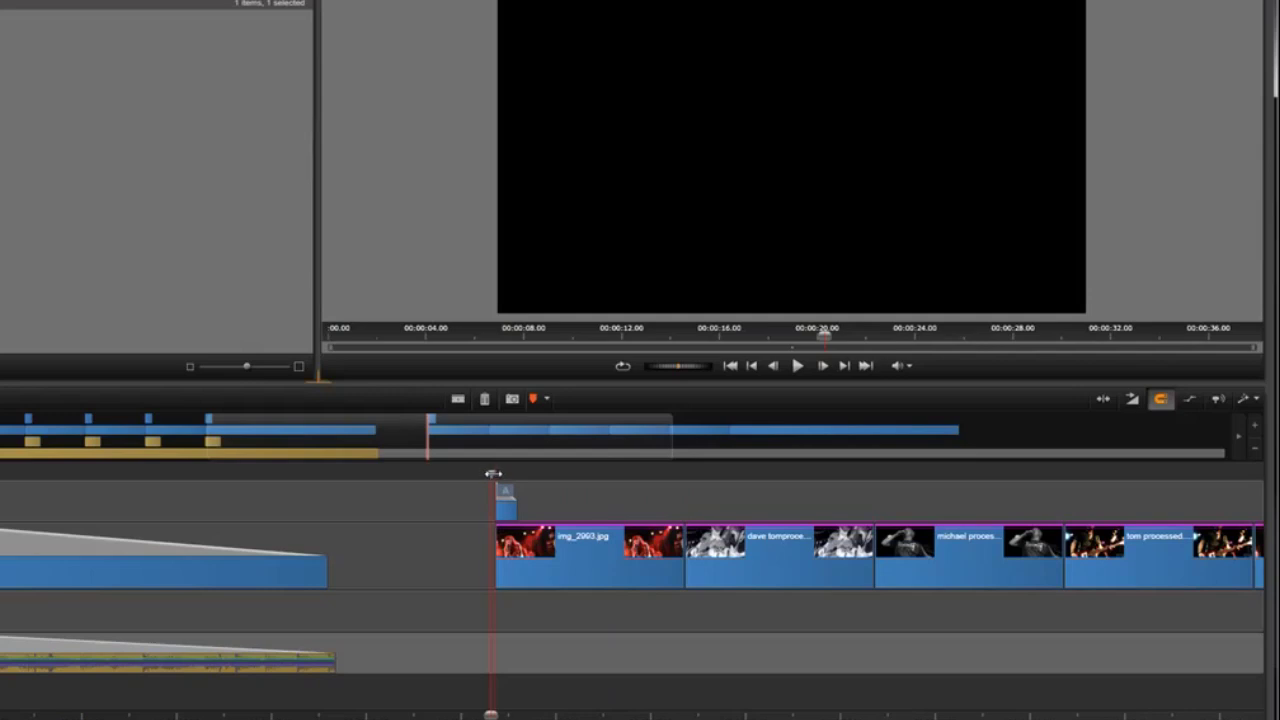
pyautogui.moveTo(492, 473); pyautogui.dragTo(494, 473)
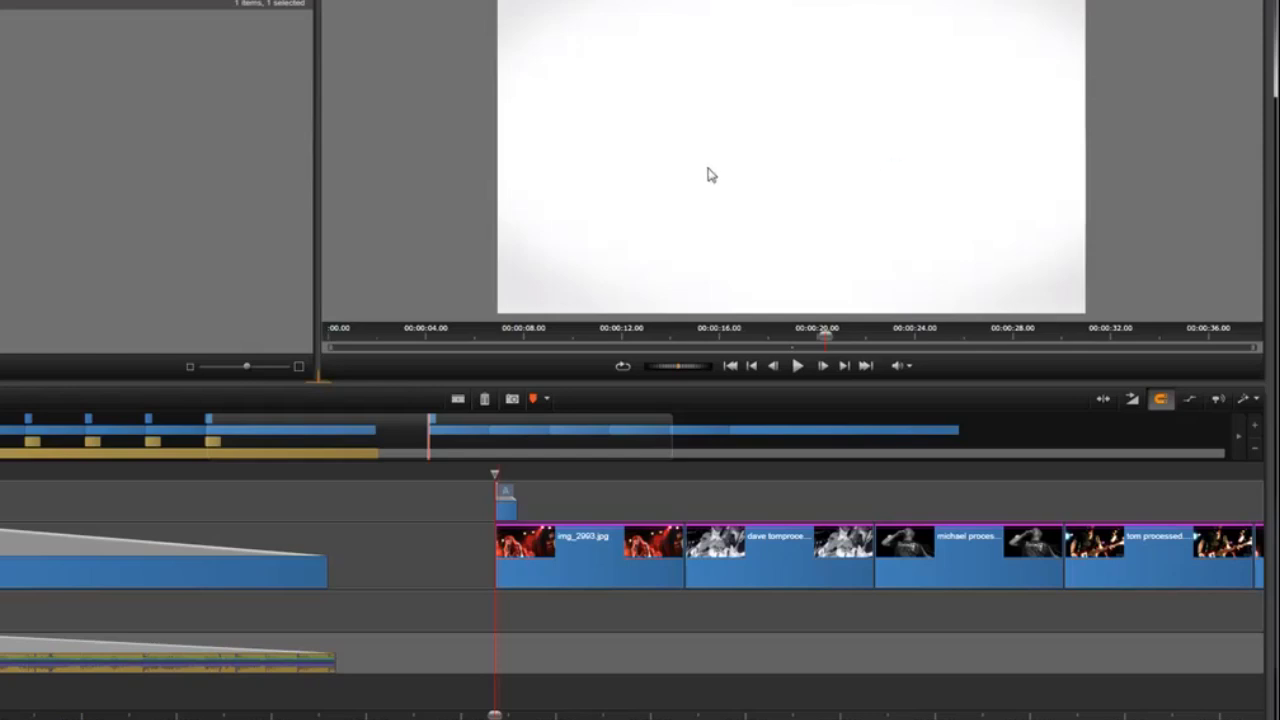
pyautogui.moveTo(496, 473)
pyautogui.mouseDown()
pyautogui.moveTo(517, 474)
pyautogui.moveTo(477, 472)
pyautogui.mouseUp()
pyautogui.press('space')
pyautogui.press('space')
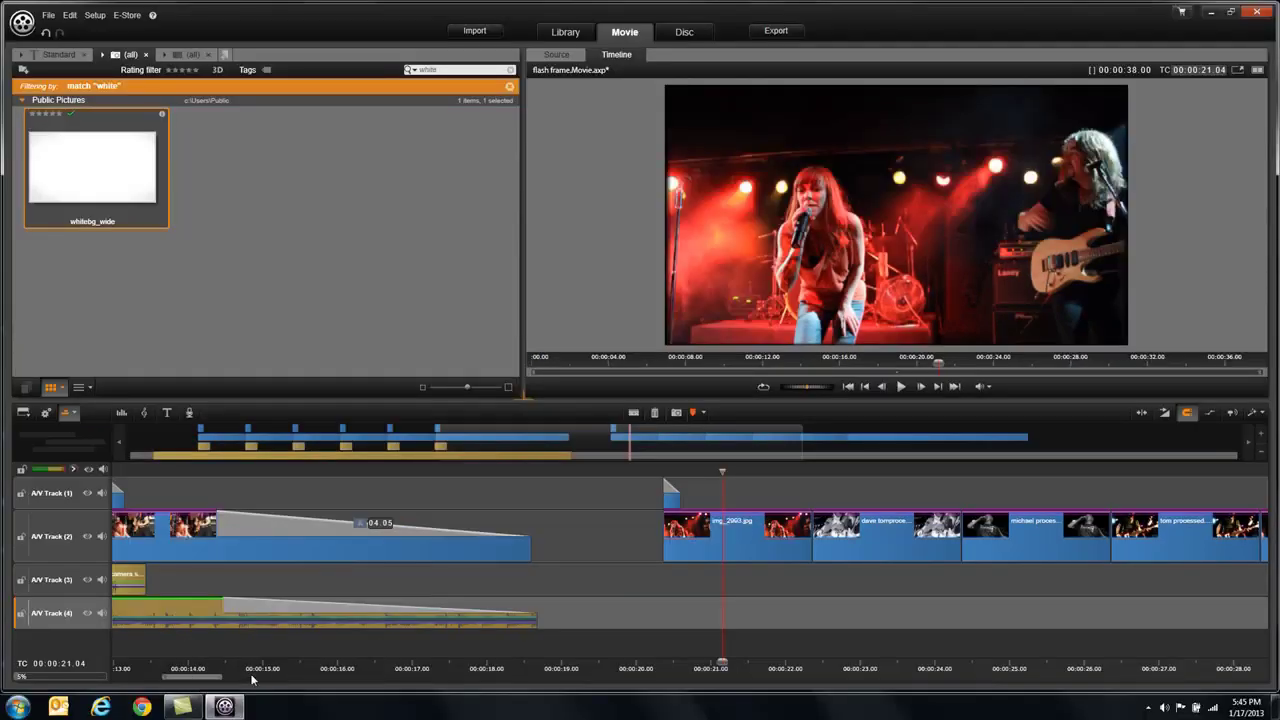
# Switch the library to Sound Effects and search for "shutter".
pyautogui.click(103, 56)
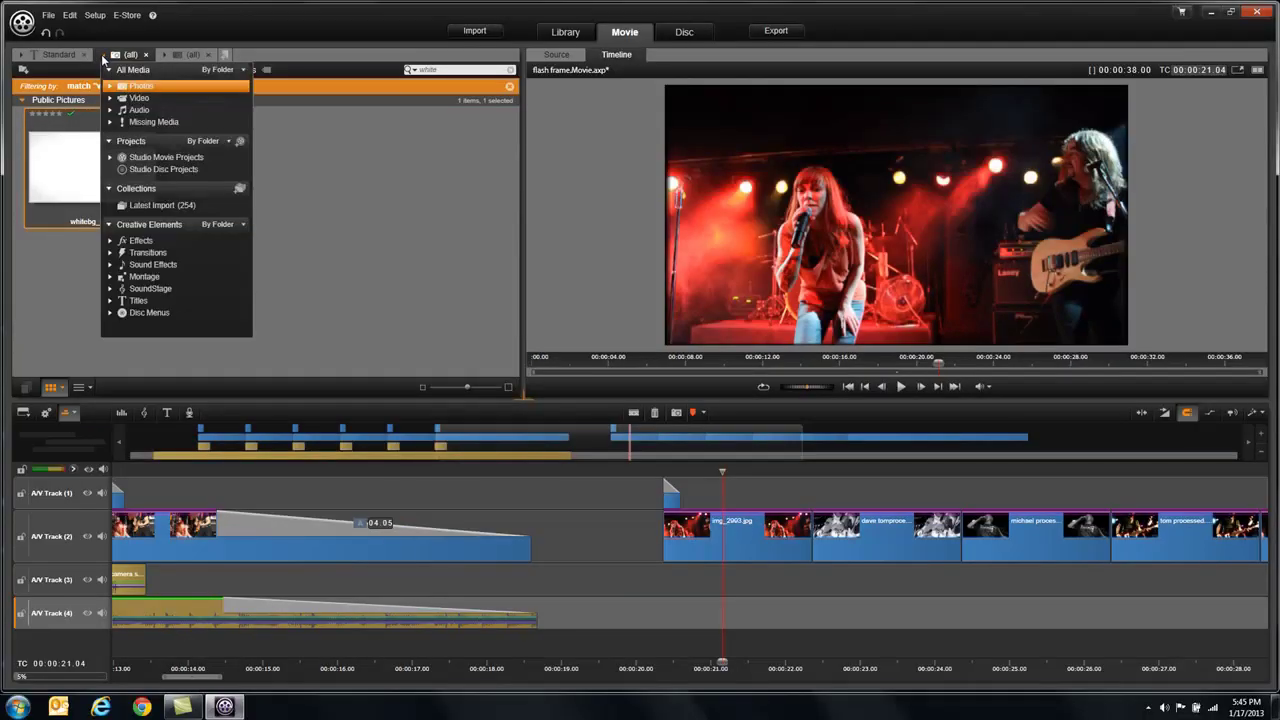
pyautogui.click(150, 264)
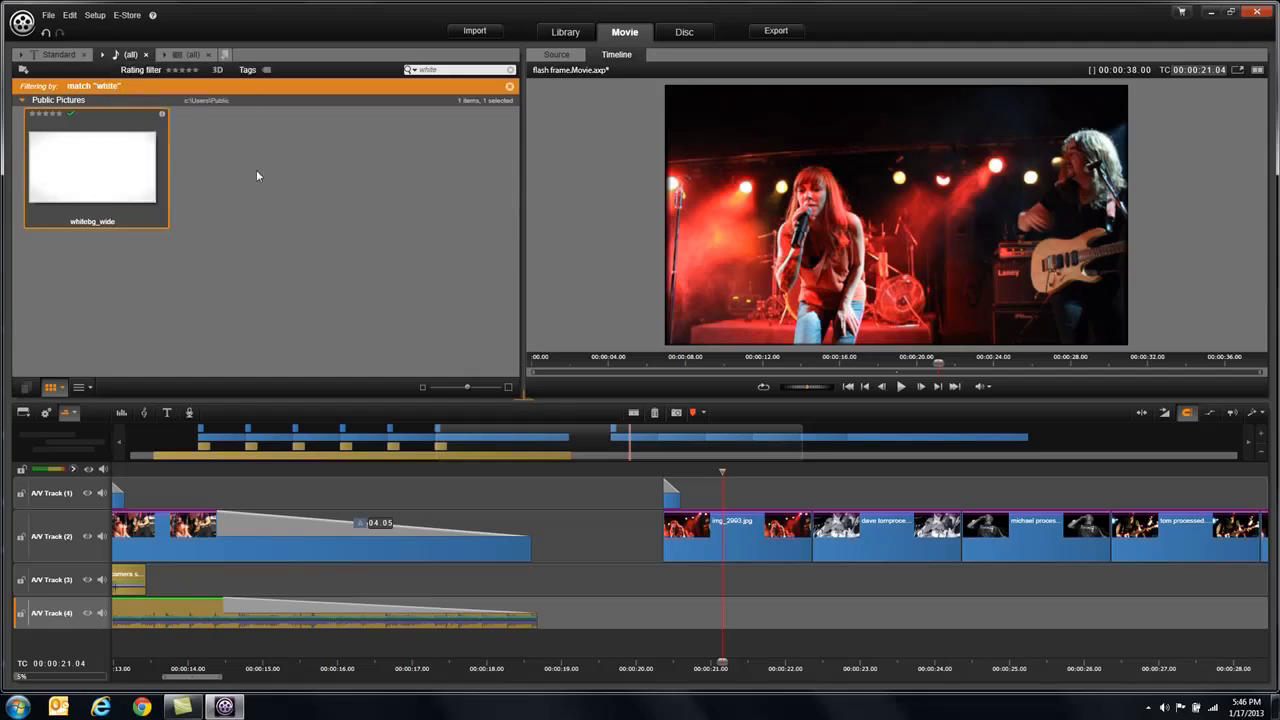
pyautogui.click(446, 70)
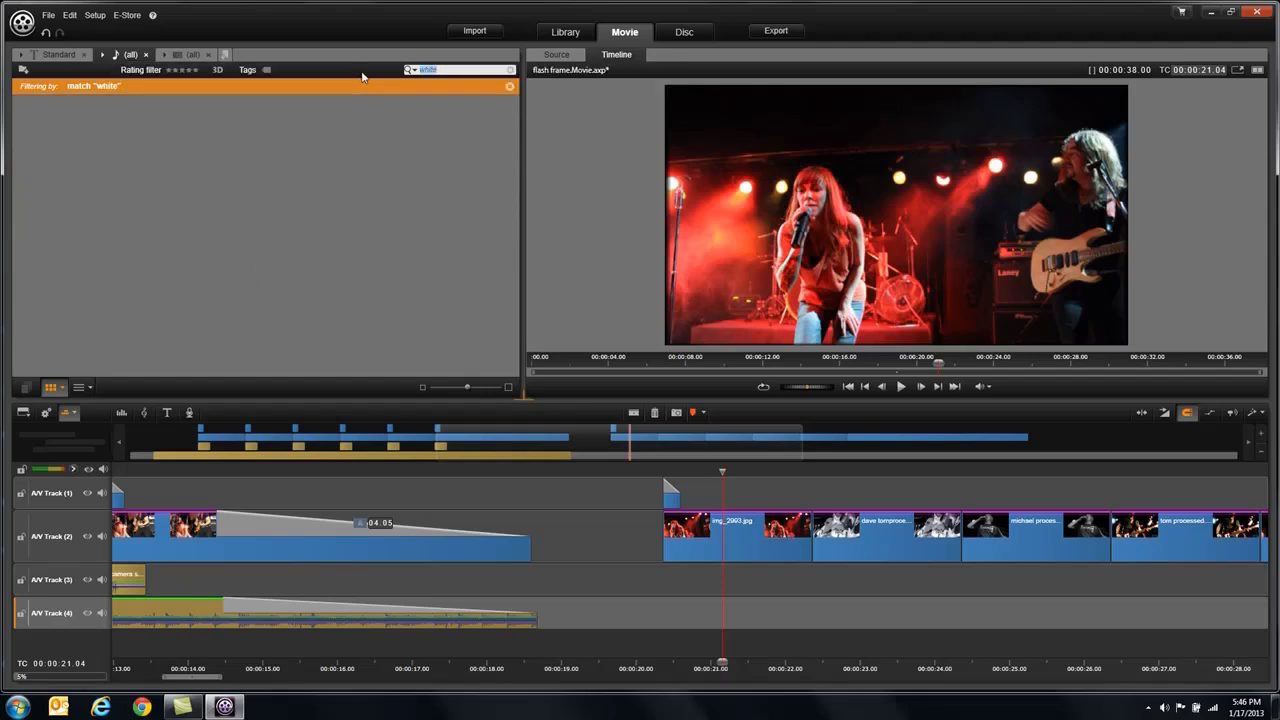
pyautogui.write('shutter')
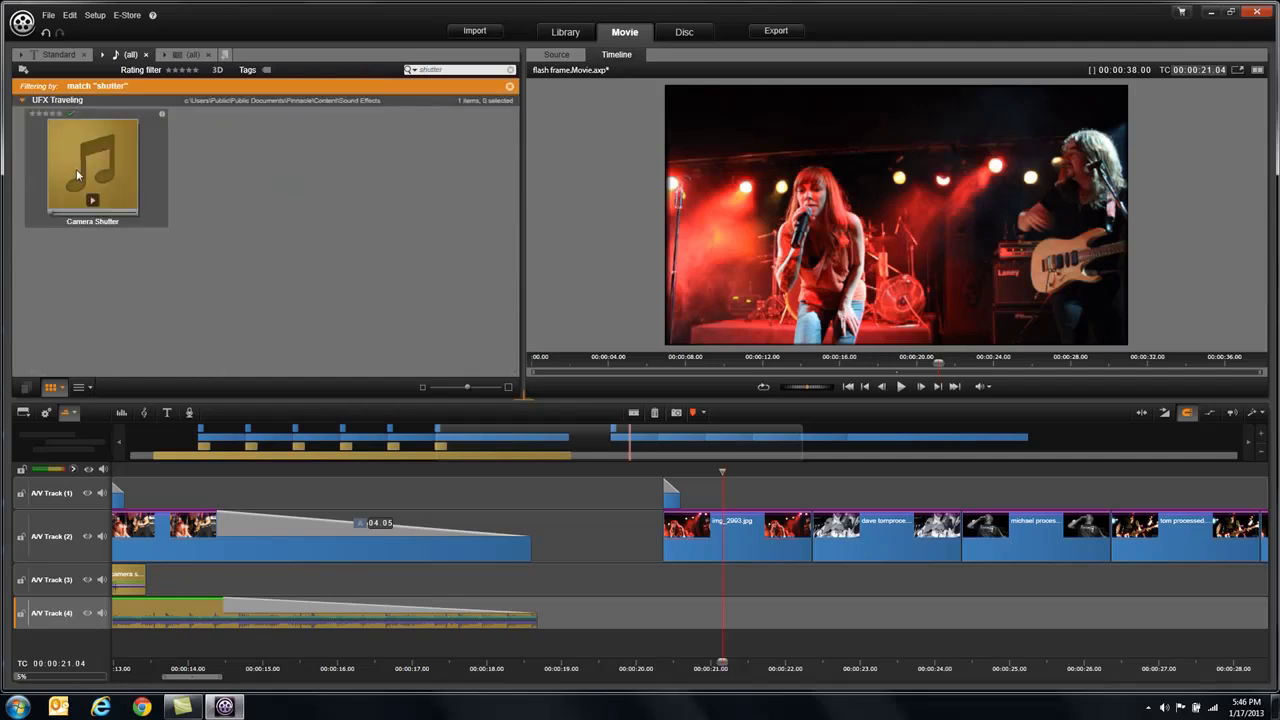
# Place Camera Shutter on A/V Track (3), align its audible click with the start of the first photo, and play back the timing.
pyautogui.moveTo(86, 158); pyautogui.dragTo(608, 580)
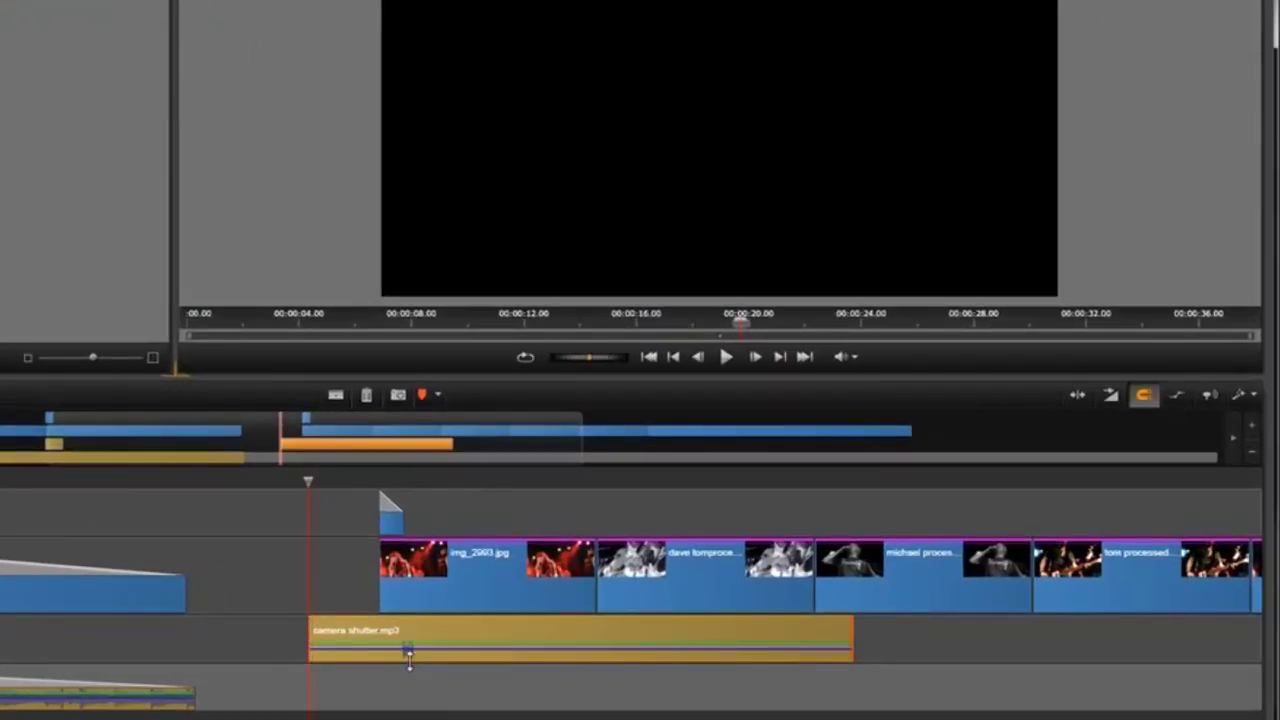
pyautogui.moveTo(430, 629); pyautogui.dragTo(408, 628)
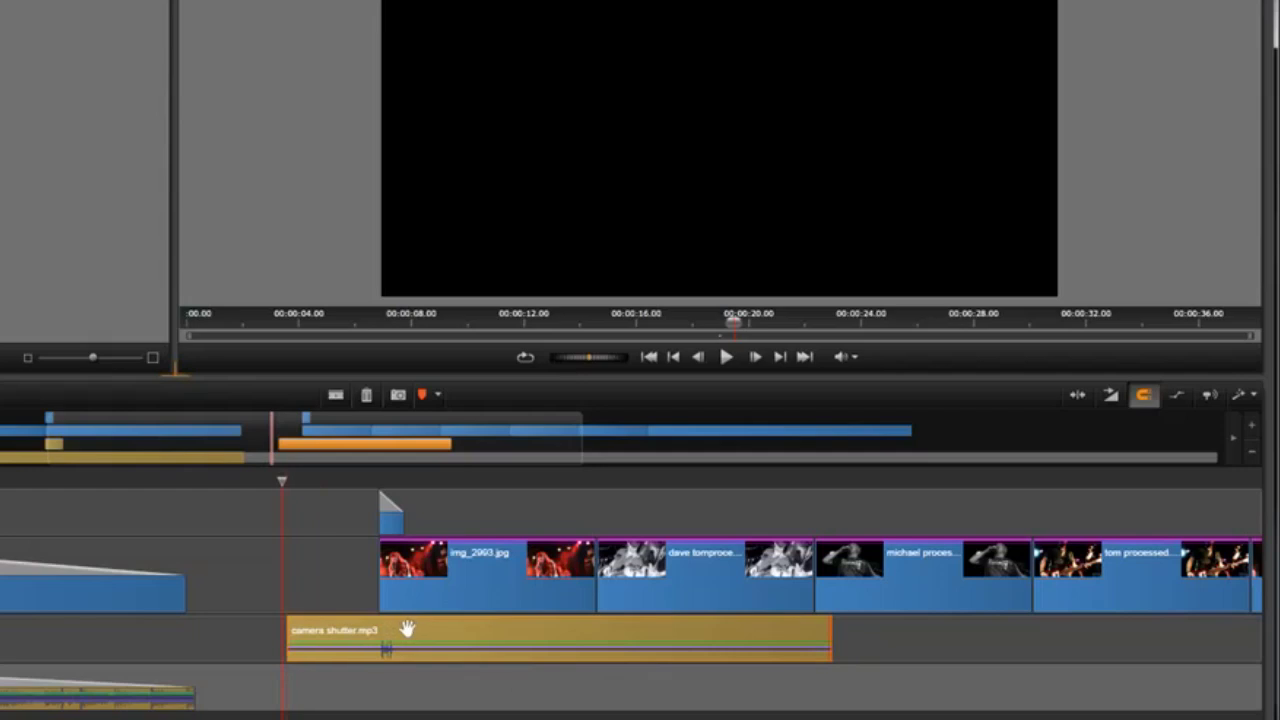
pyautogui.press('space')
pyautogui.press('space')
pyautogui.moveTo(536, 480); pyautogui.dragTo(386, 480)
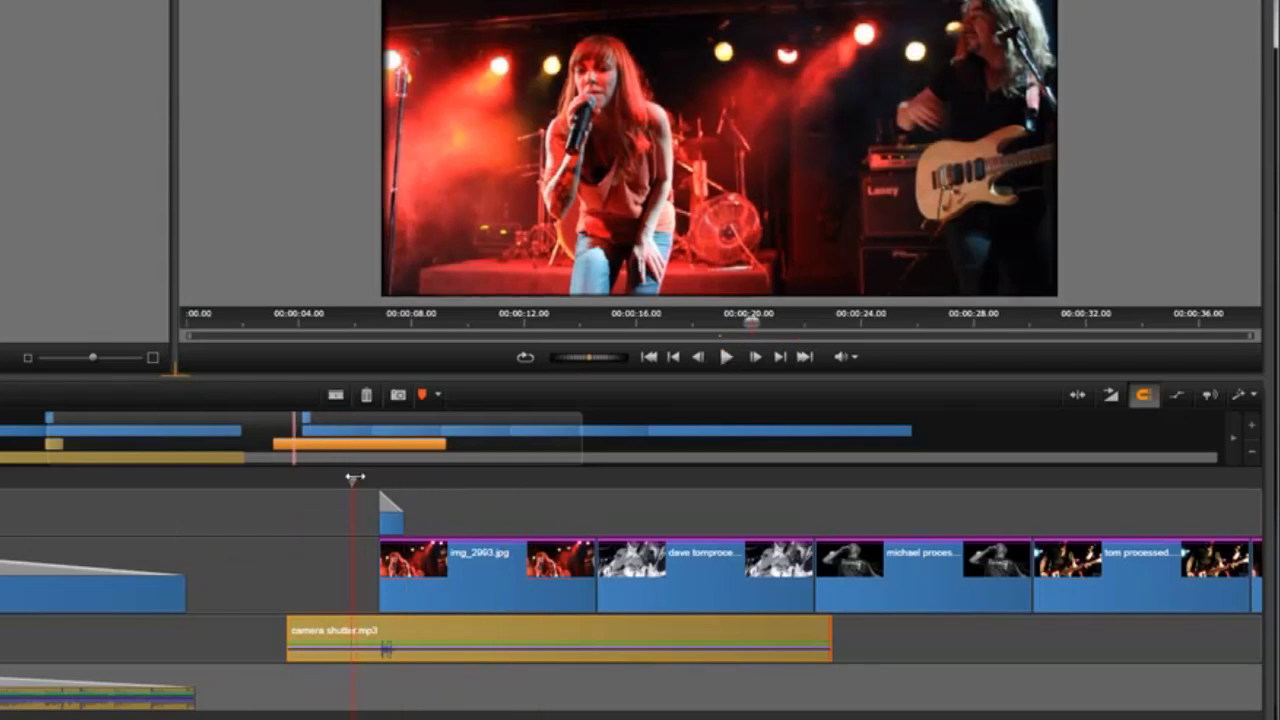
pyautogui.press('space')
pyautogui.press('space')
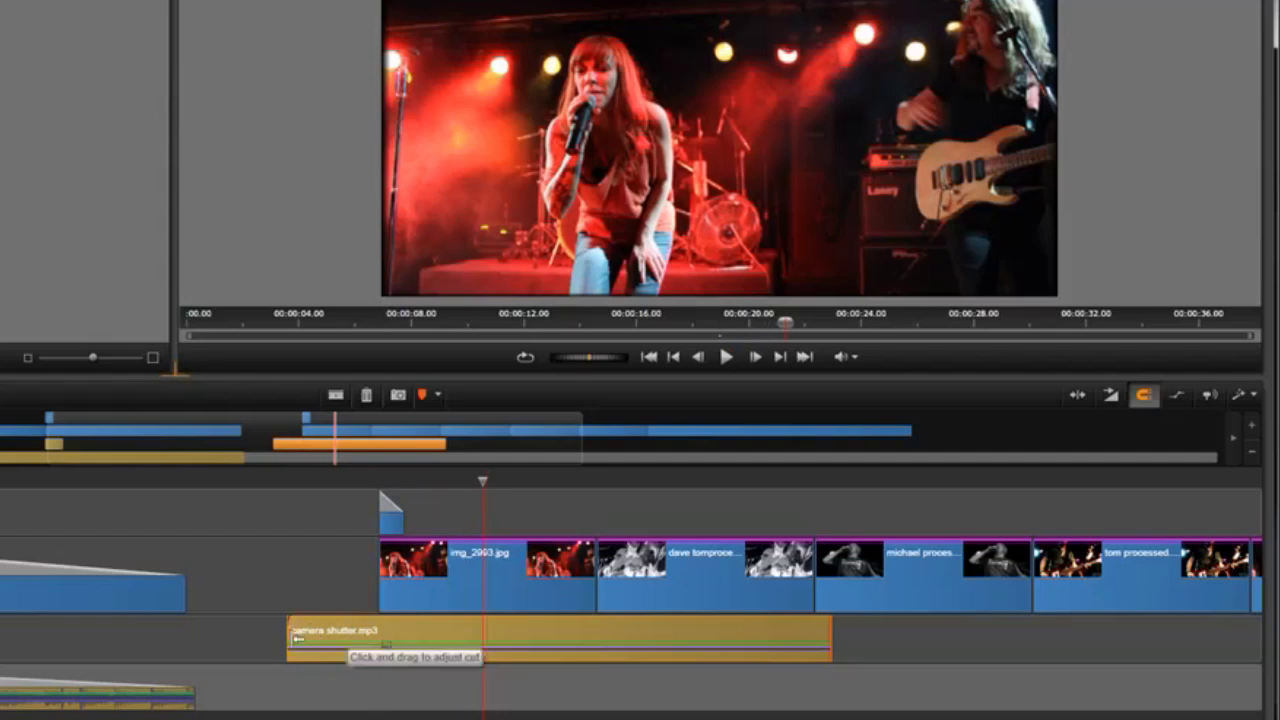
# Trim the silent beginning of the camera shutter clip to the first photo's start and play back the flash with sound.
pyautogui.moveTo(296, 638); pyautogui.dragTo(379, 638)
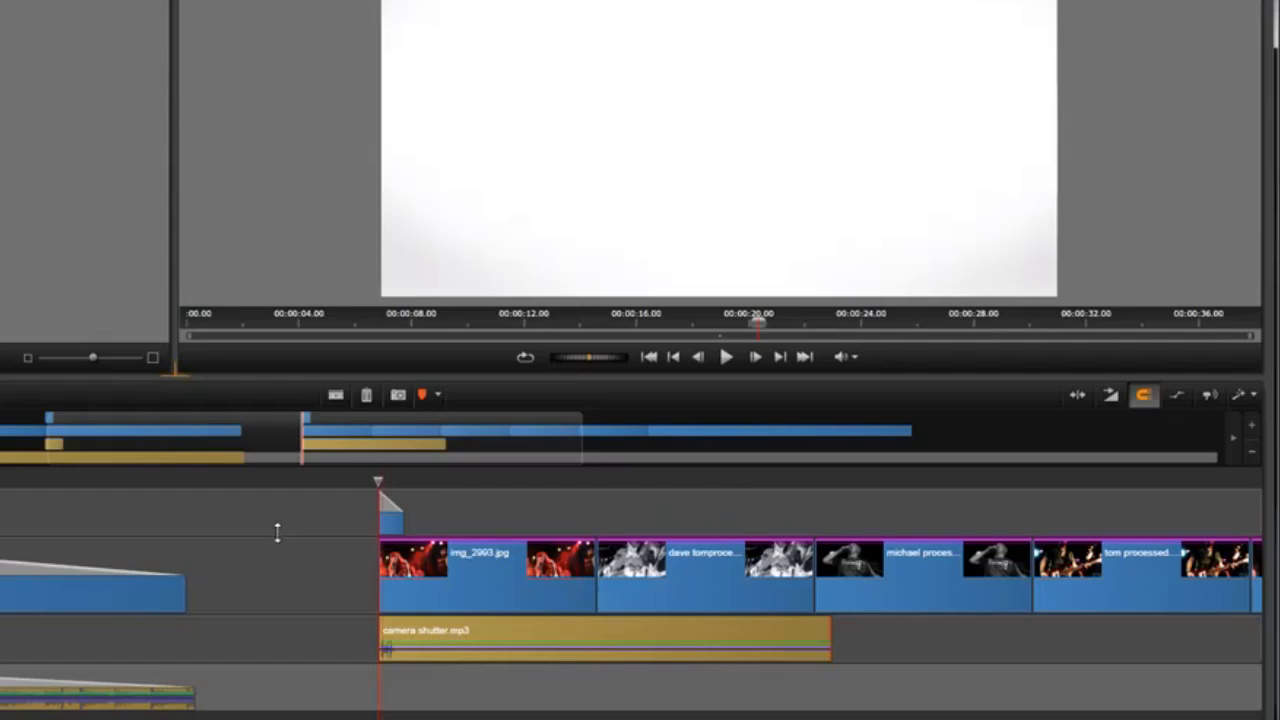
pyautogui.press('space')
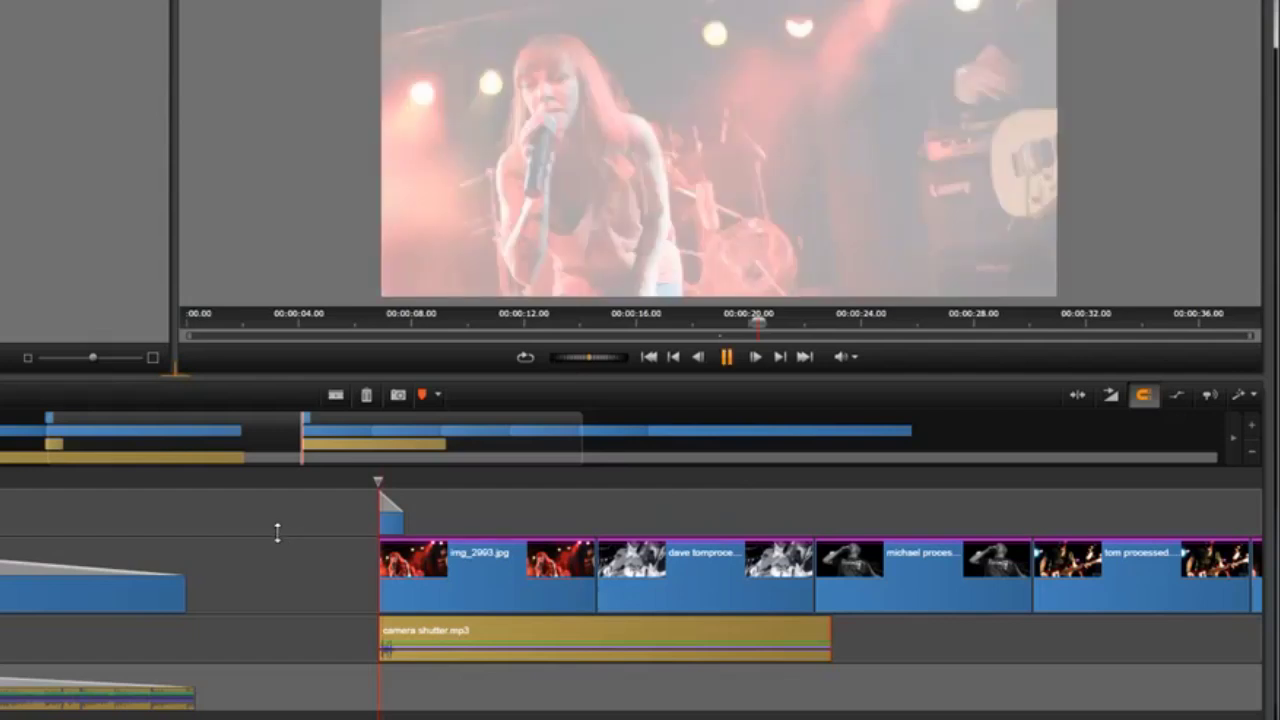
pyautogui.press('space')
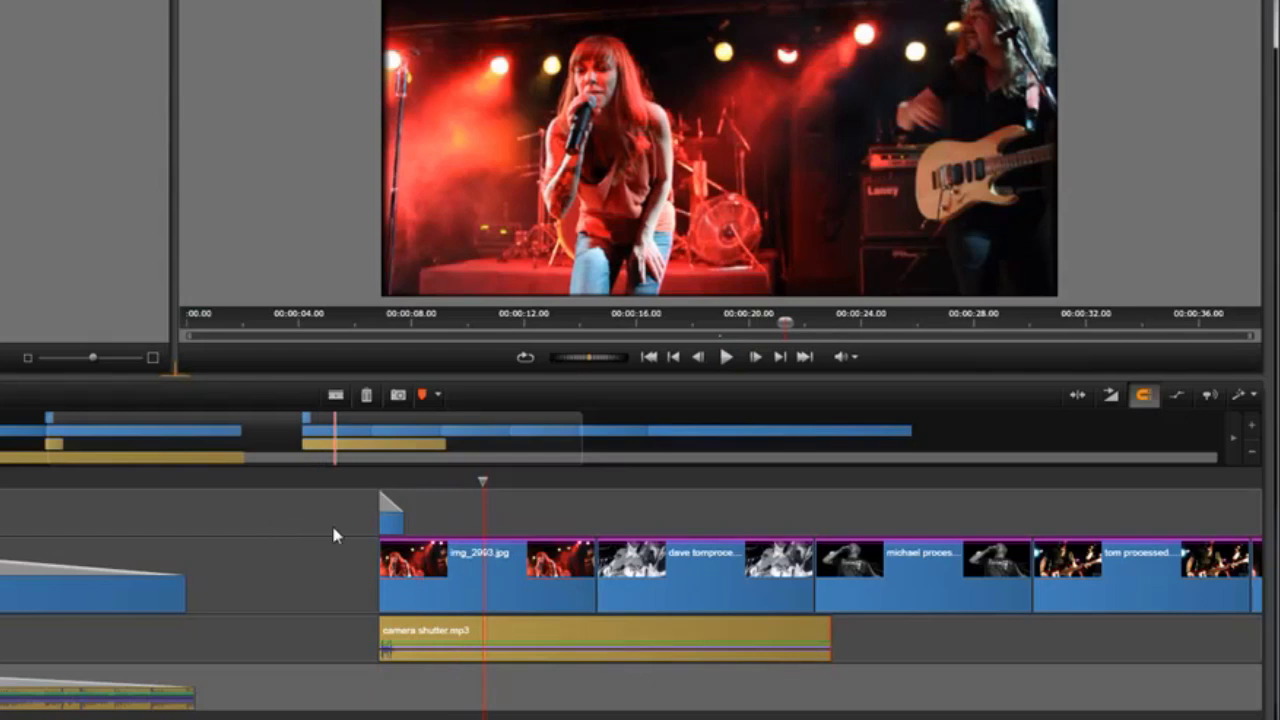
# Trim the end of the camera shutter clip back to about the middle of the first photo and play back the result.
pyautogui.moveTo(812, 637); pyautogui.dragTo(480, 637)
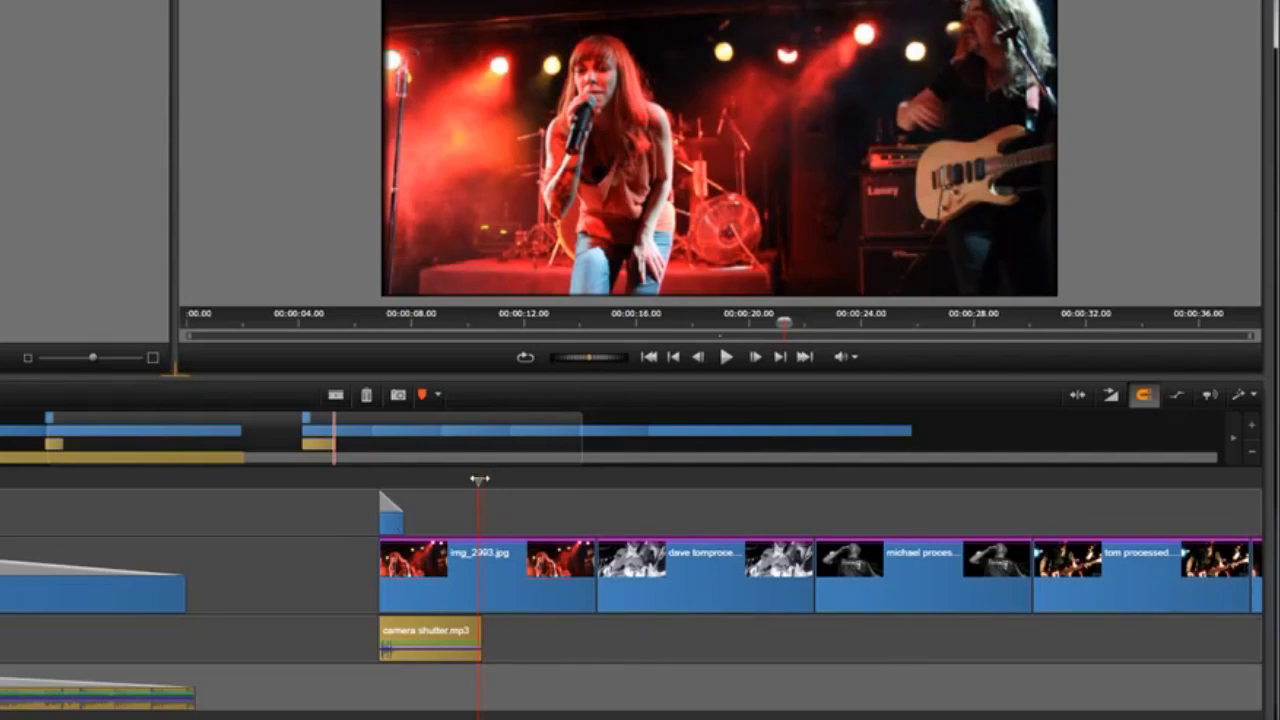
pyautogui.moveTo(478, 481); pyautogui.dragTo(343, 482)
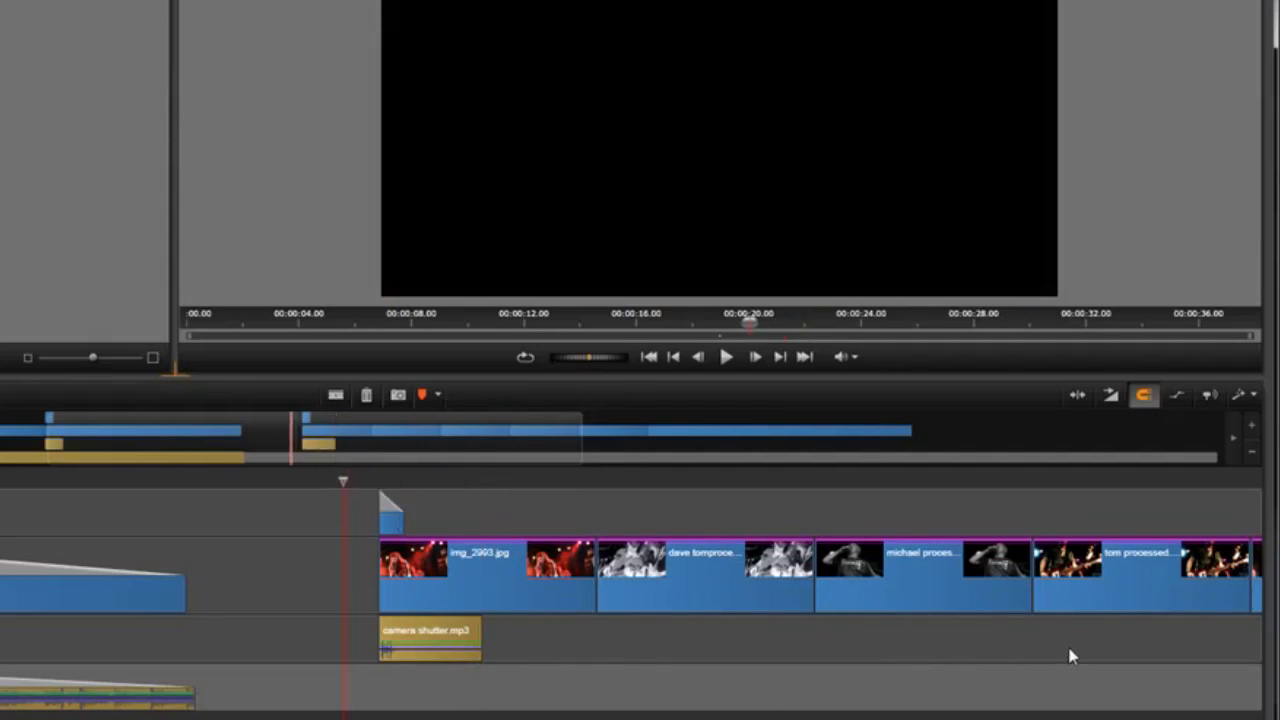
pyautogui.press('space')
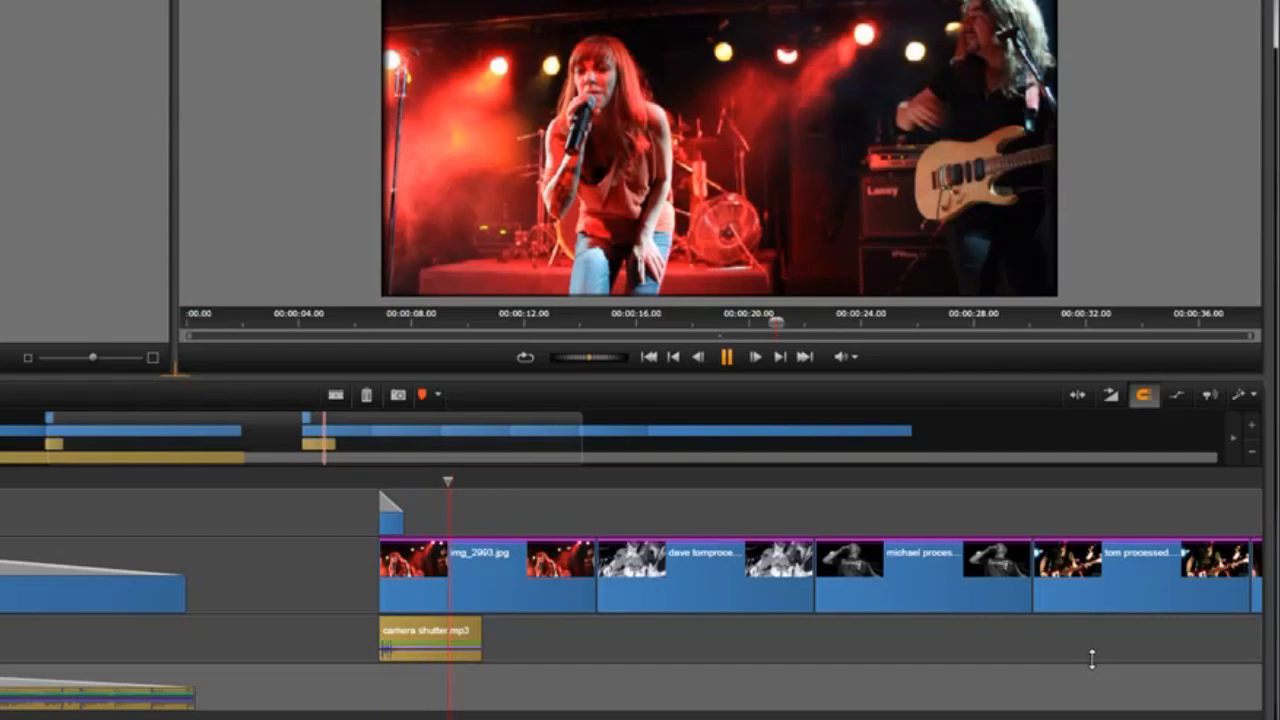
pyautogui.press('space')
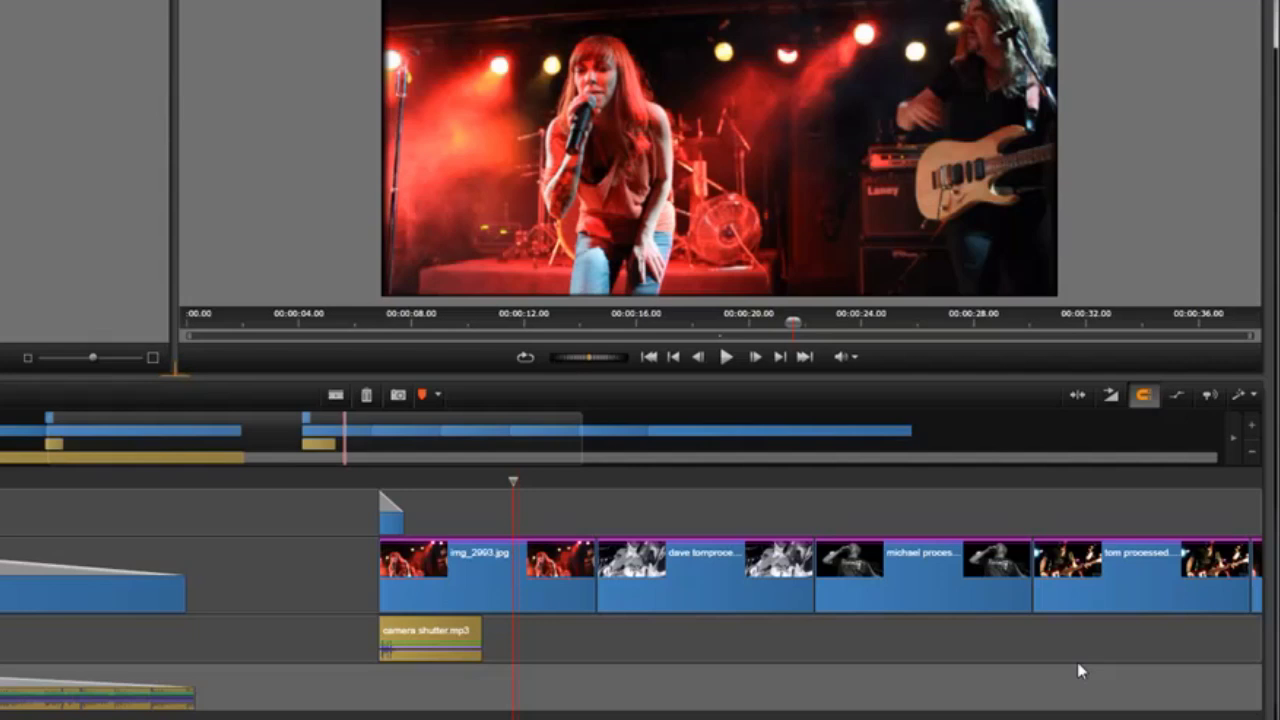
# Select the white flash clip and the camera shutter clip at the first photo together and copy them.
pyautogui.click(391, 530)
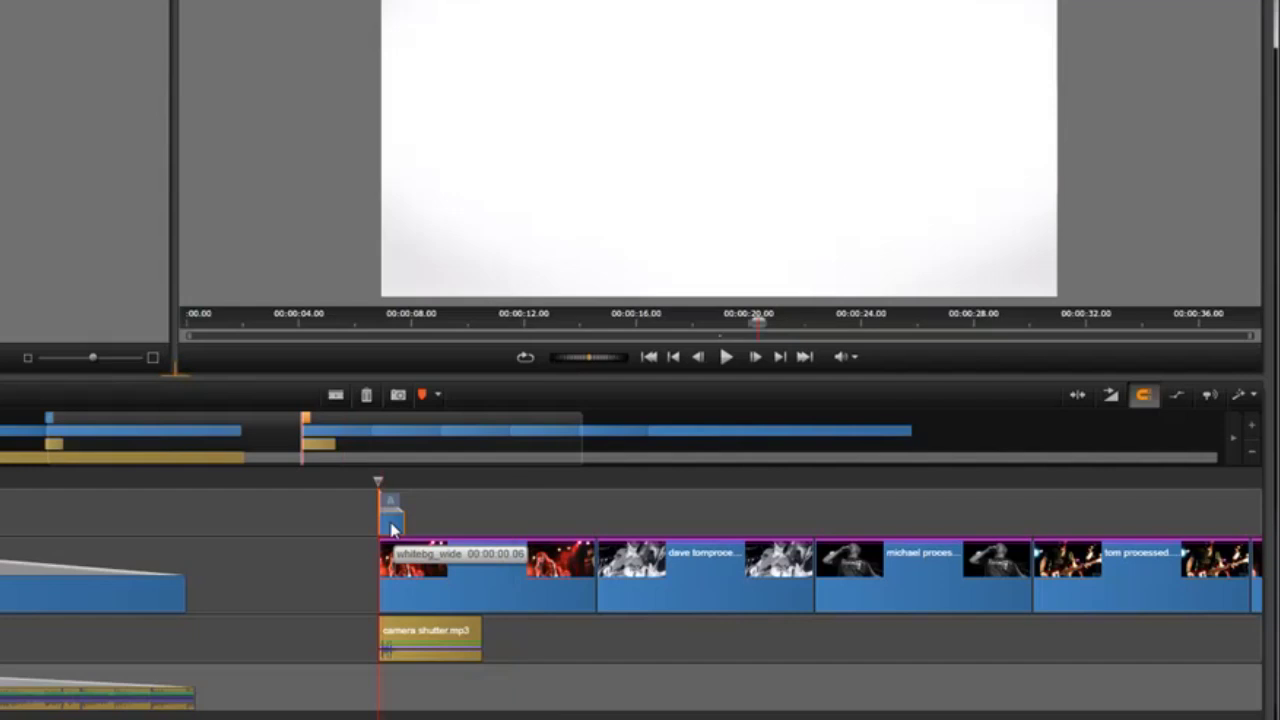
pyautogui.click(415, 639)
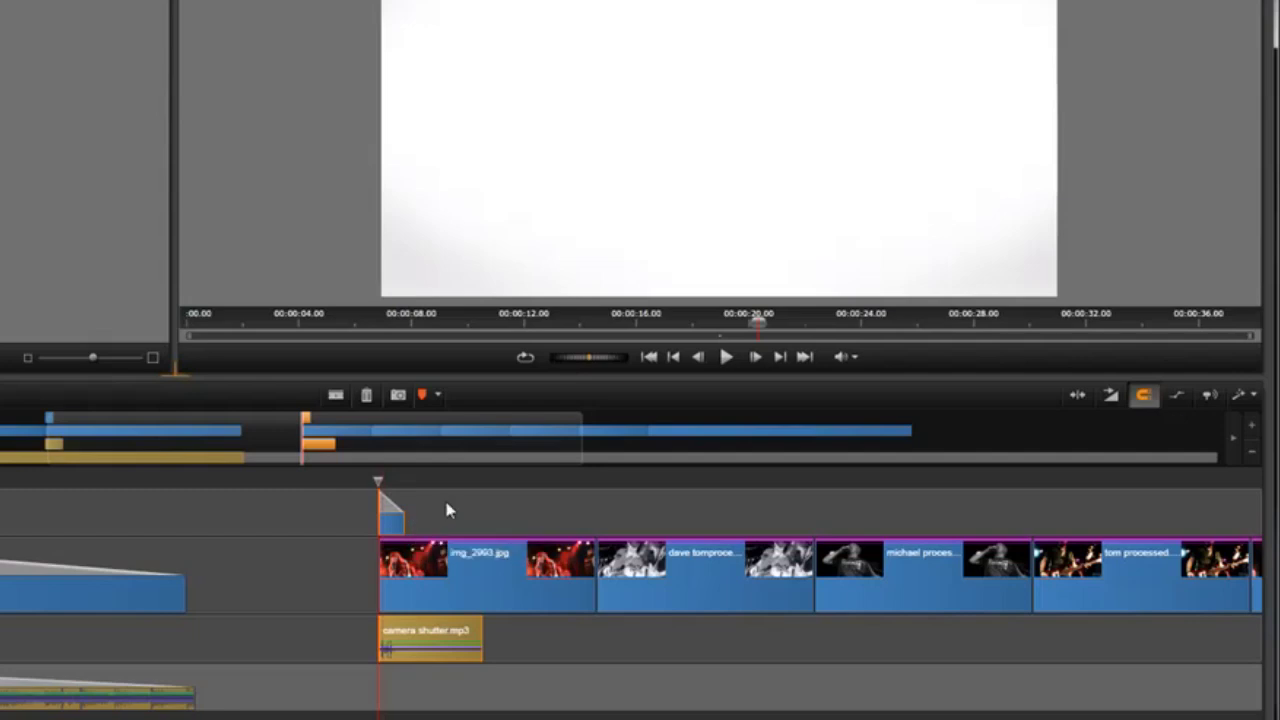
pyautogui.rightClick(411, 630)
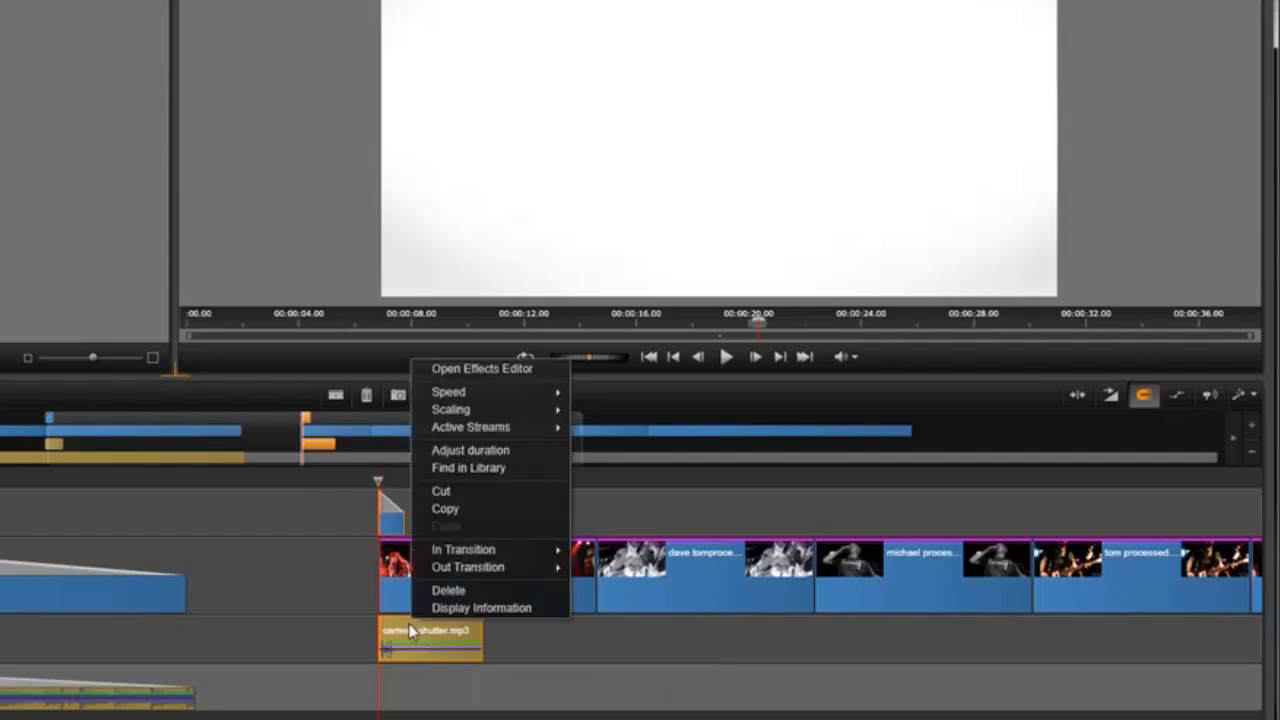
pyautogui.click(445, 509)
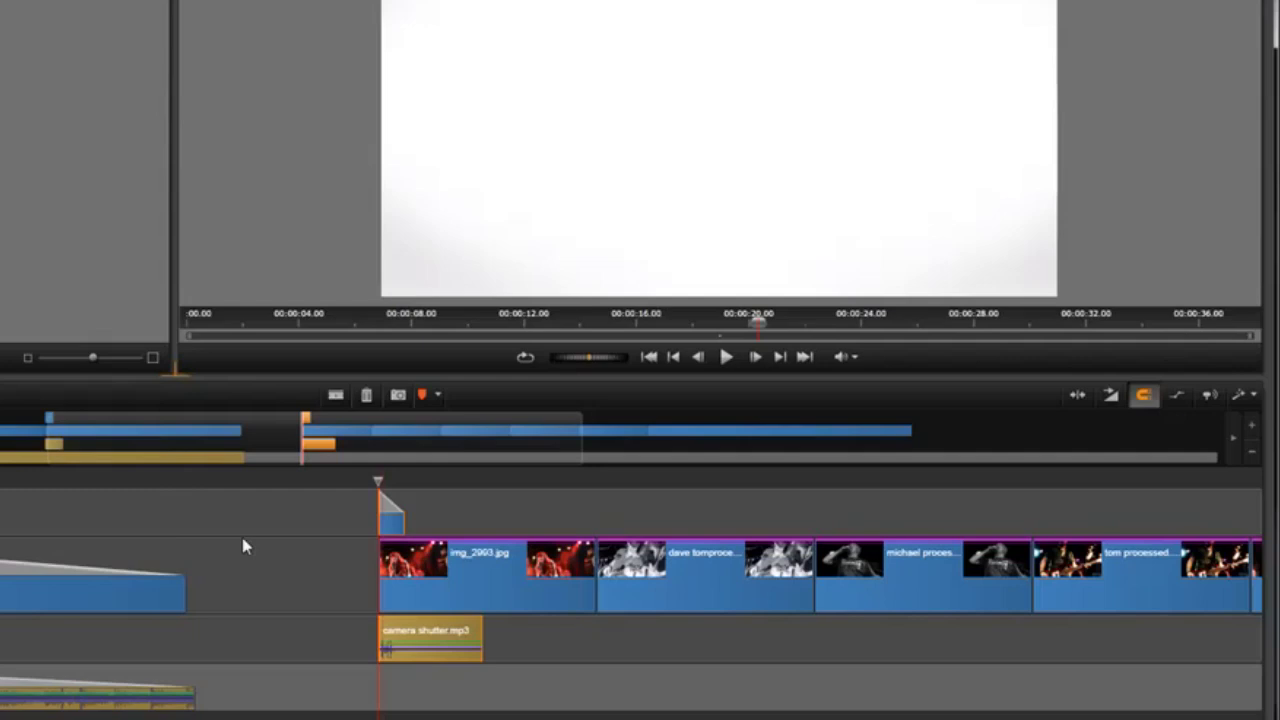
# Paste the copied flash and shutter clips at the exact start of the second photo.
pyautogui.click(407, 482)
pyautogui.press('pagedown')
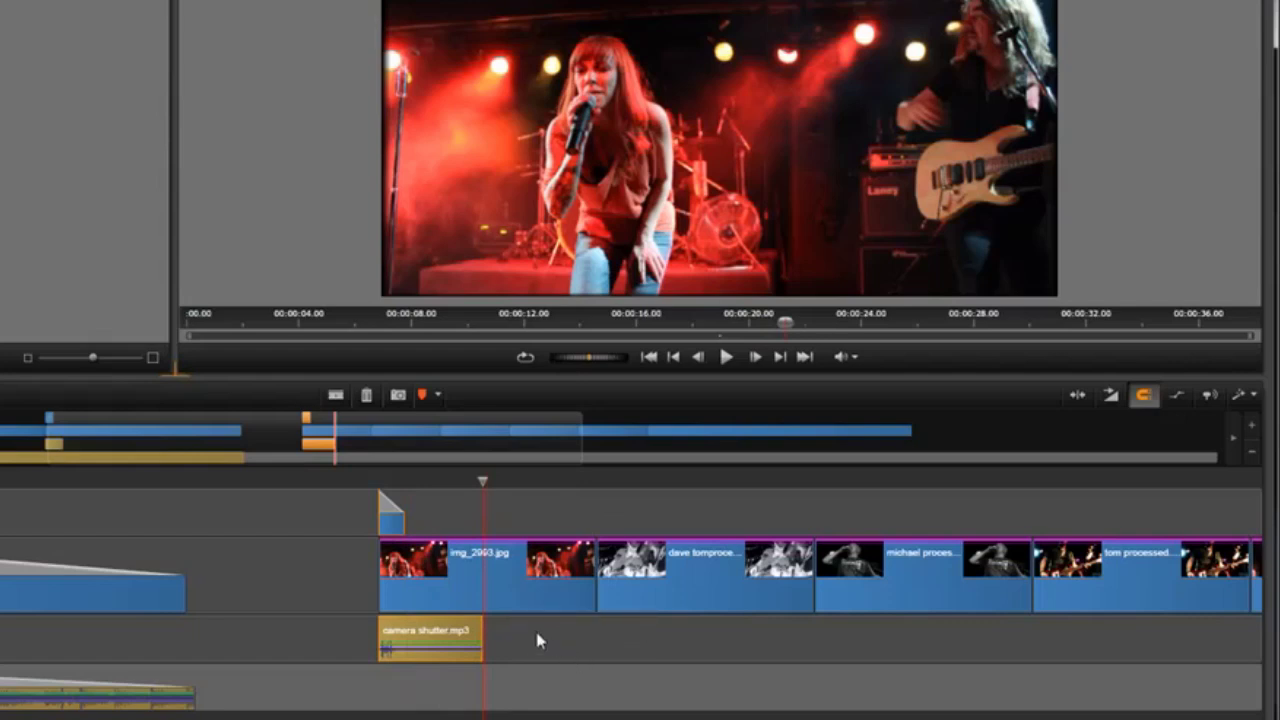
pyautogui.press('pagedown')
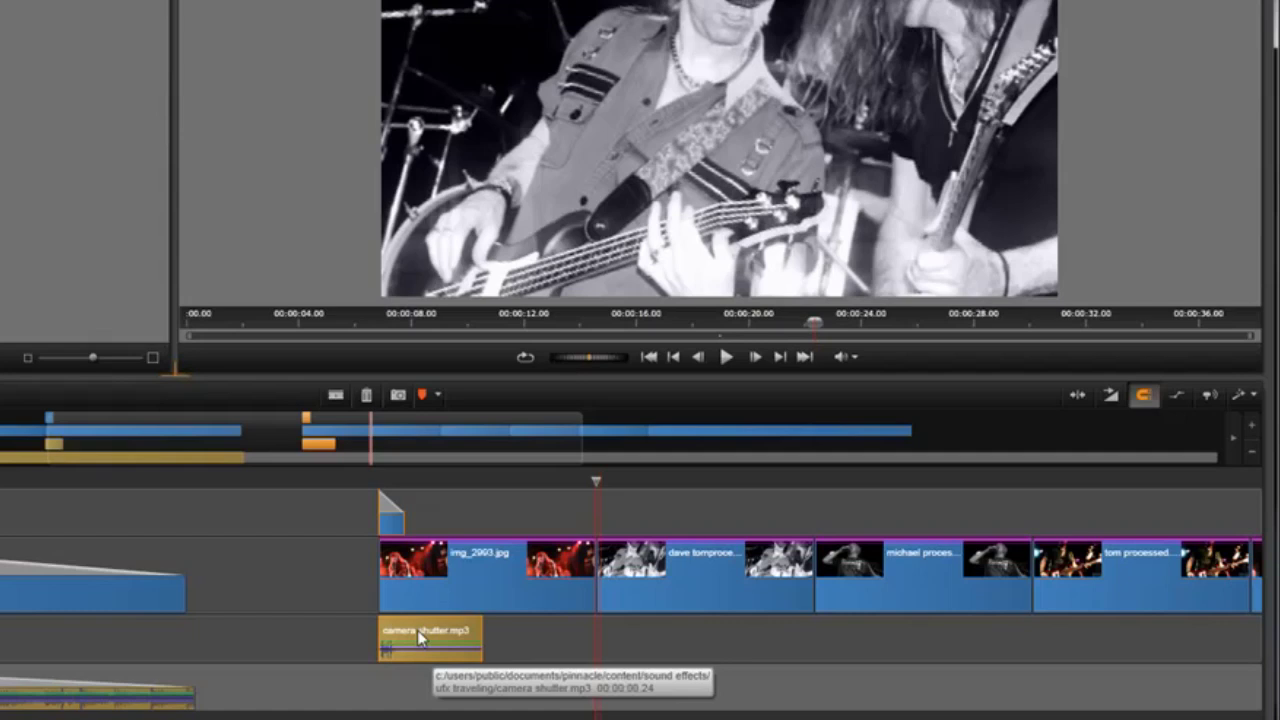
pyautogui.hotkey('ctrl', 'v')
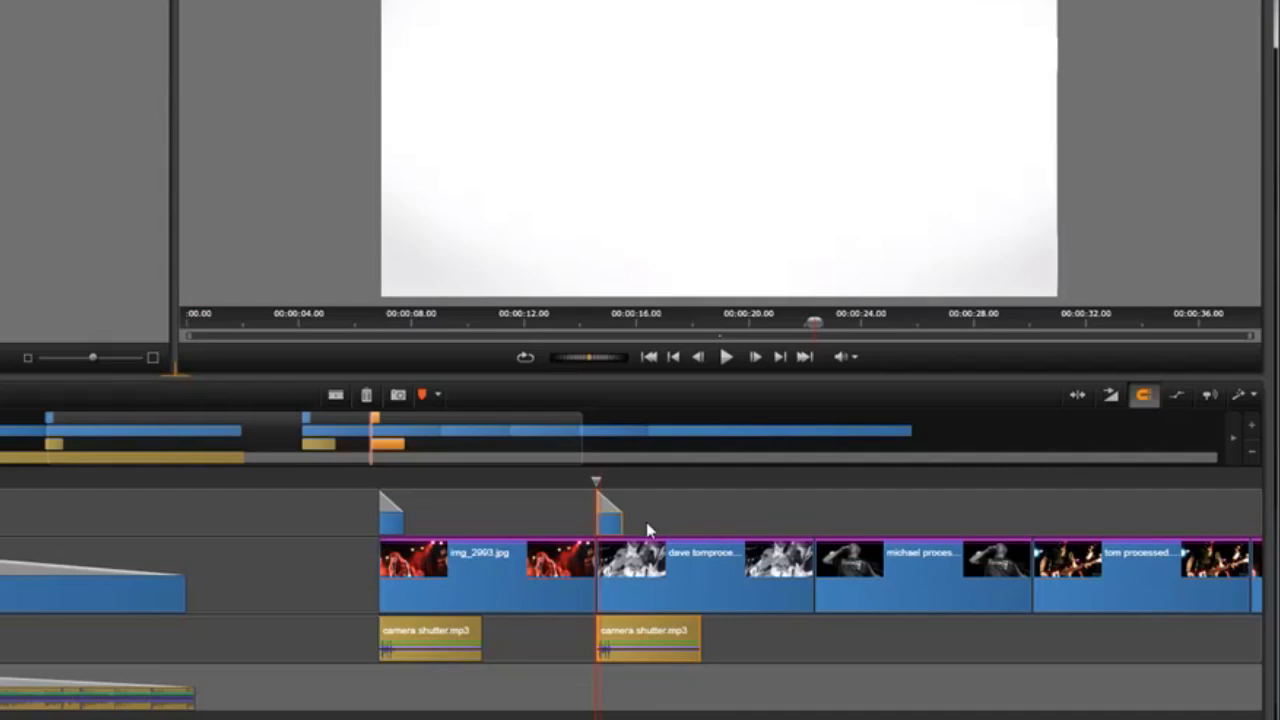
# Paste the flash and shutter pair at the start of each remaining photo, from the third through img_2975.jpg.
pyautogui.click(832, 562)
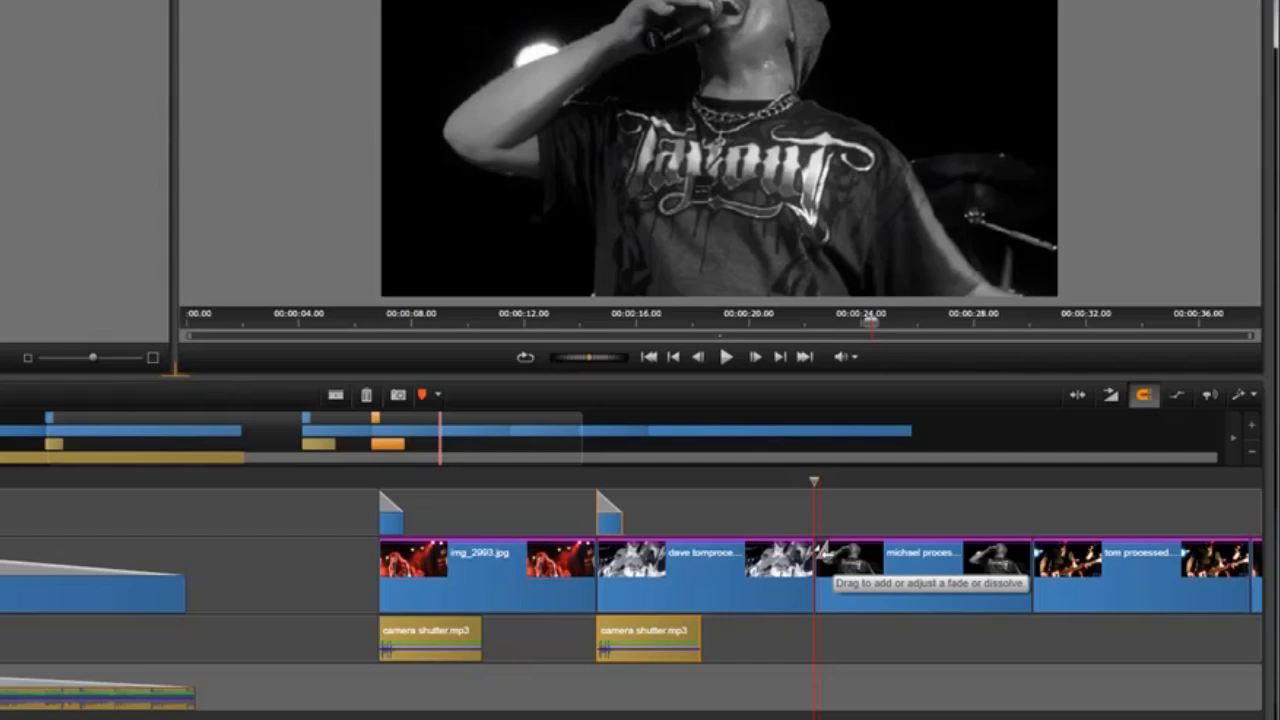
pyautogui.hotkey('ctrl', 'v')
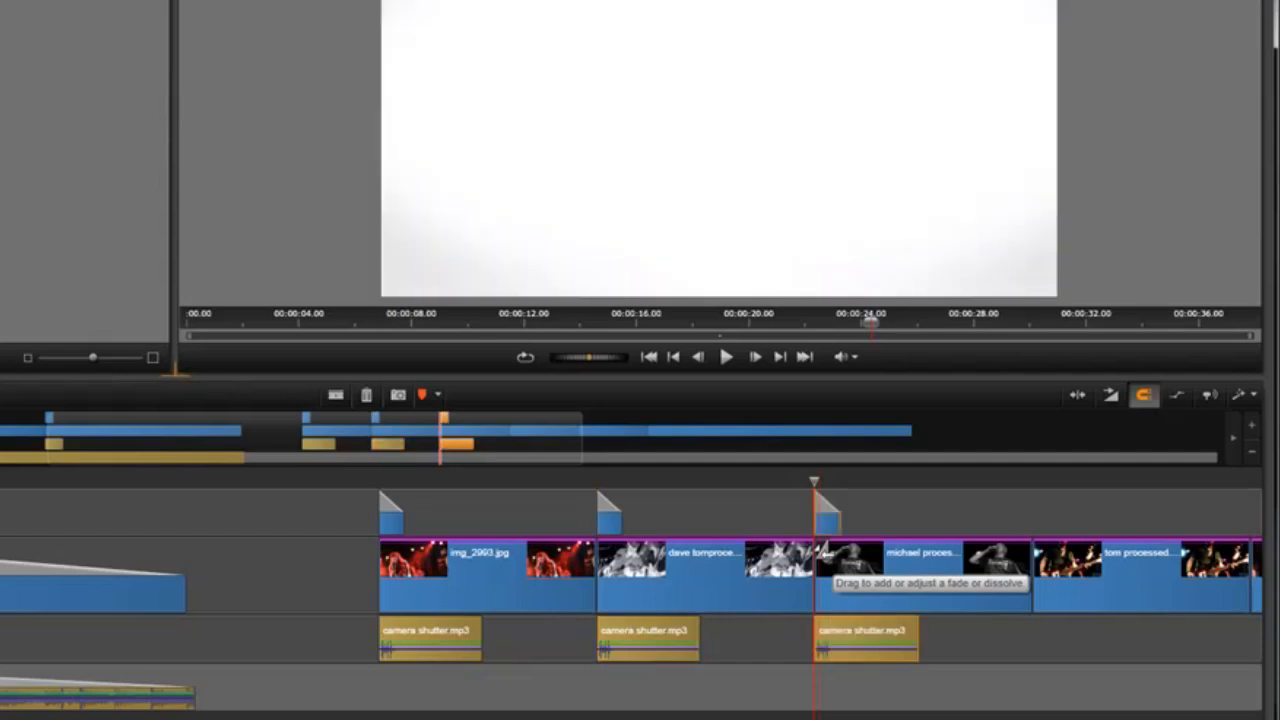
pyautogui.press('space')
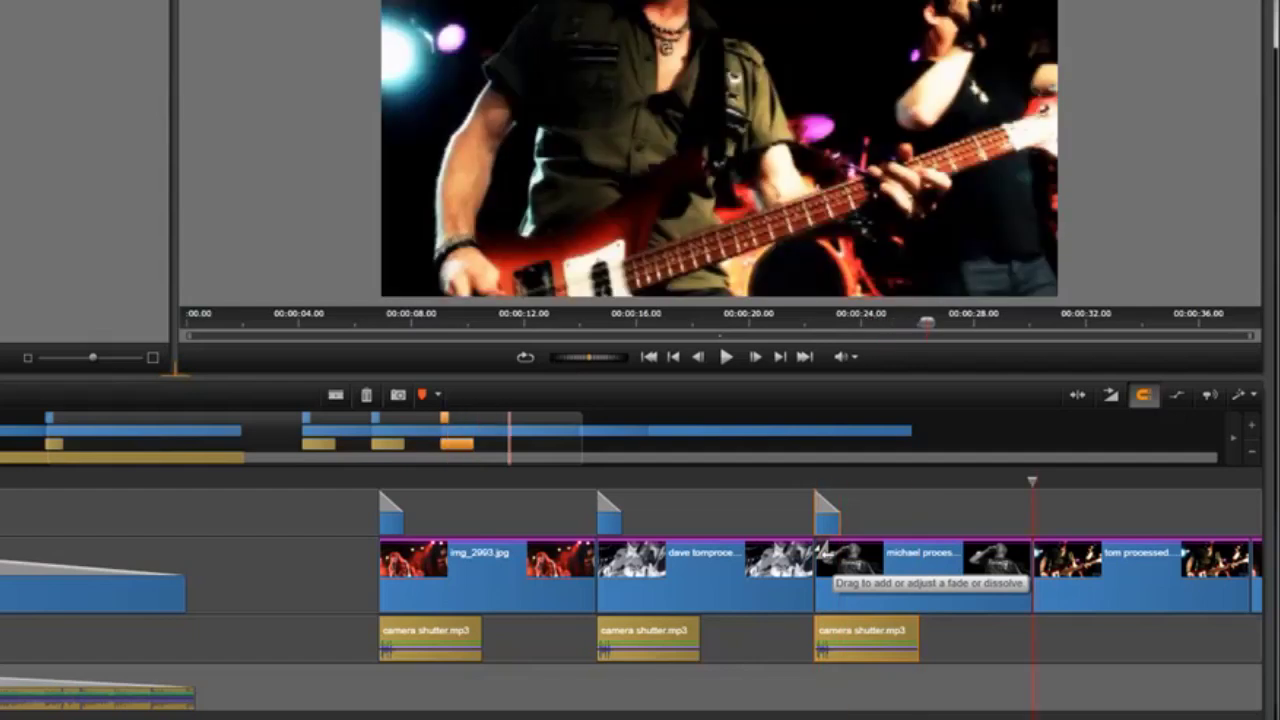
pyautogui.hotkey('ctrl', 'v')
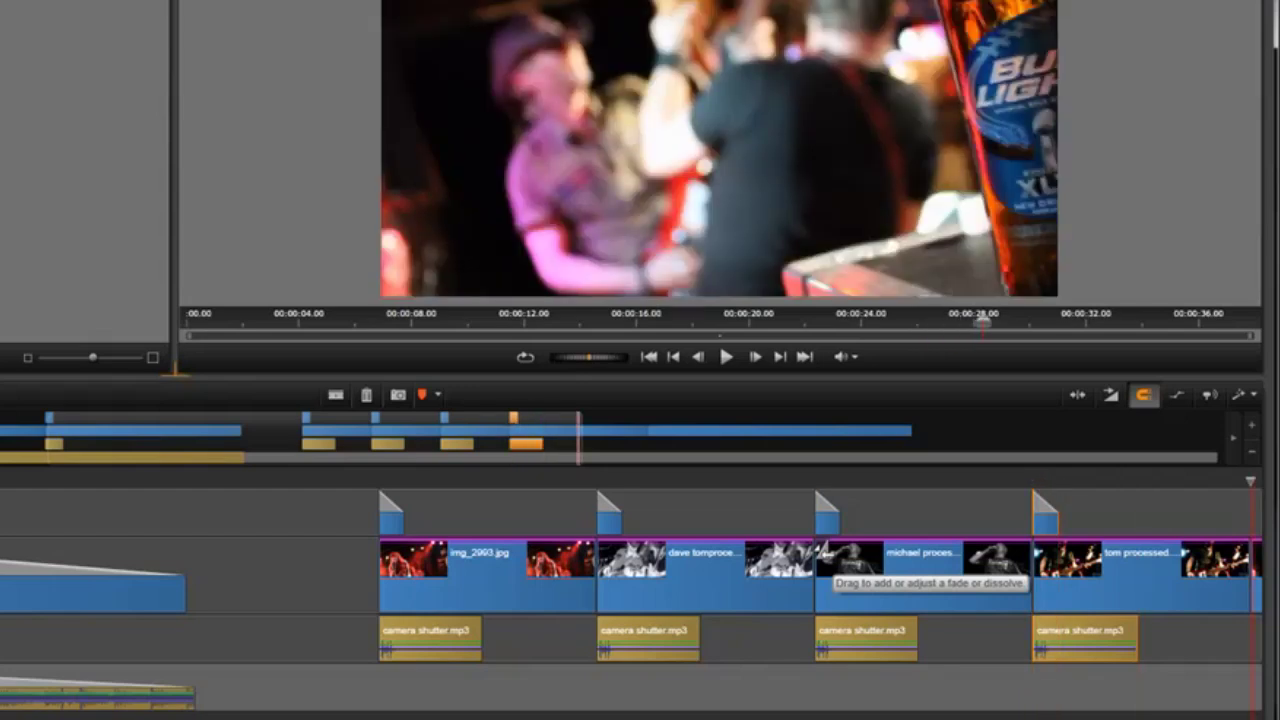
pyautogui.hotkey('ctrl', 'v')
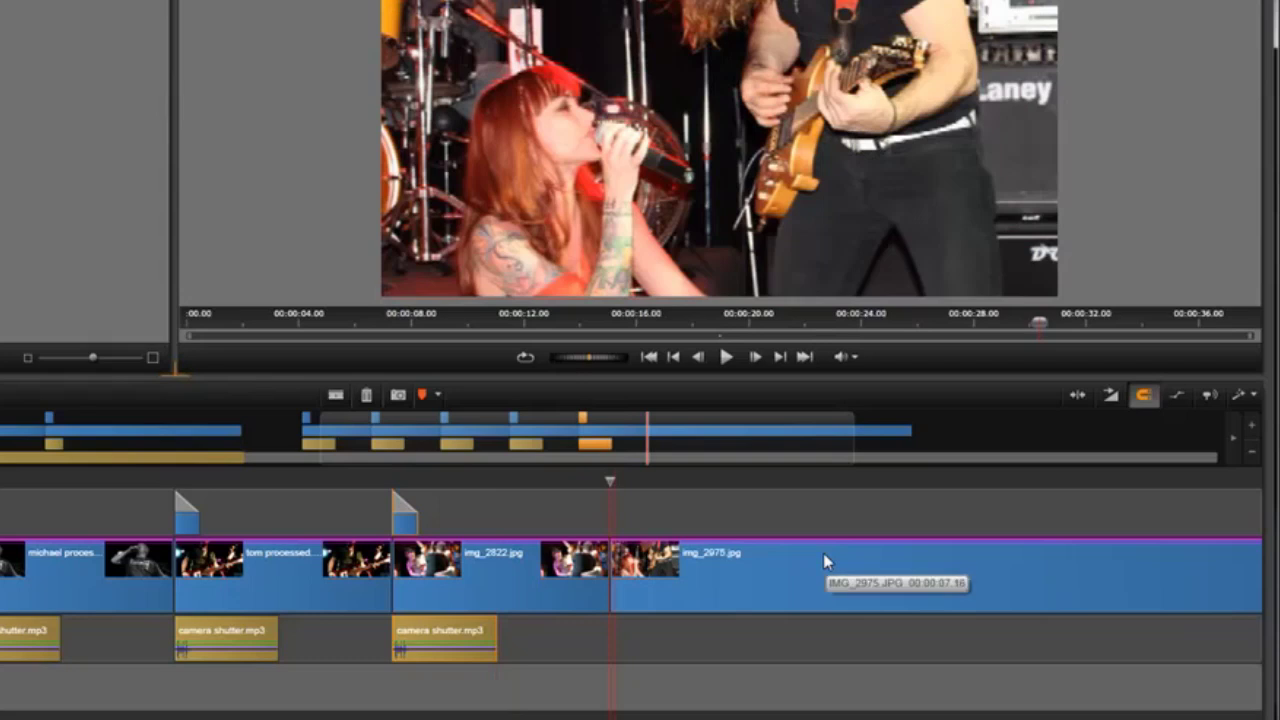
pyautogui.hotkey('ctrl', 'v')
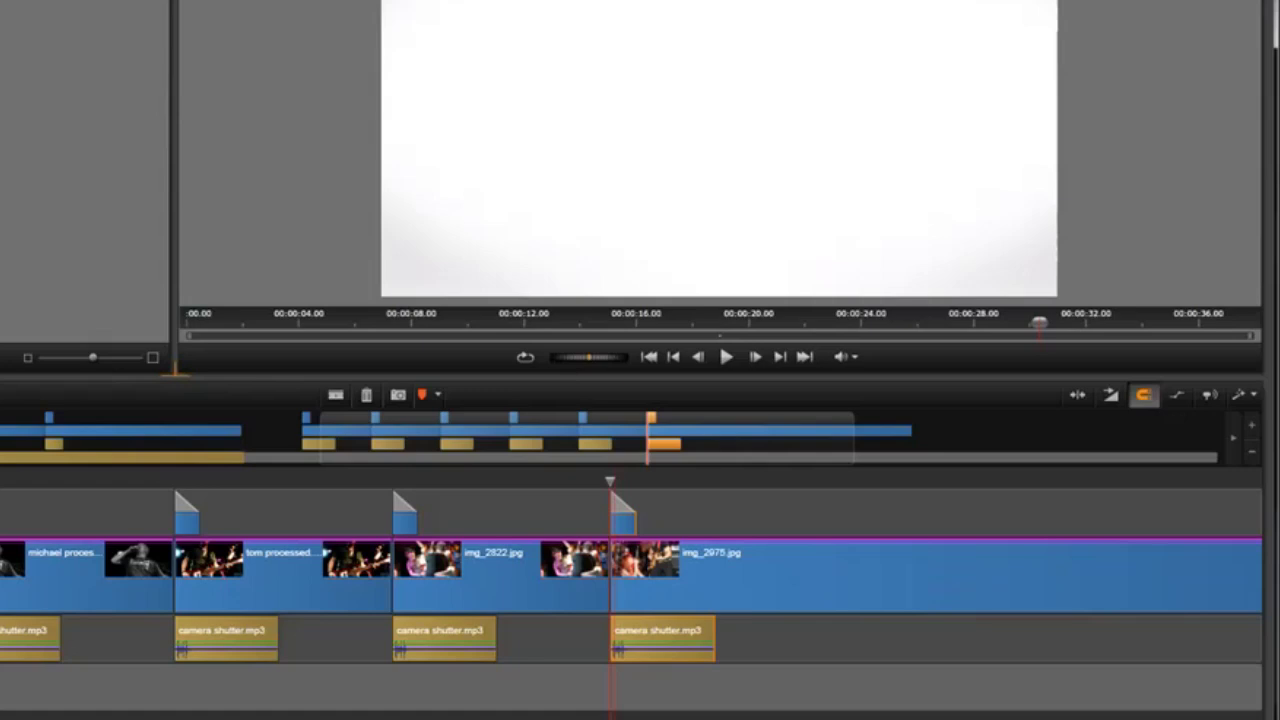
# Play back the slideshow from just before the first photo until after the last photo's flash, then stop playback.
pyautogui.hscroll(-3, 630, 575)
pyautogui.hscroll(-1, 630, 575)
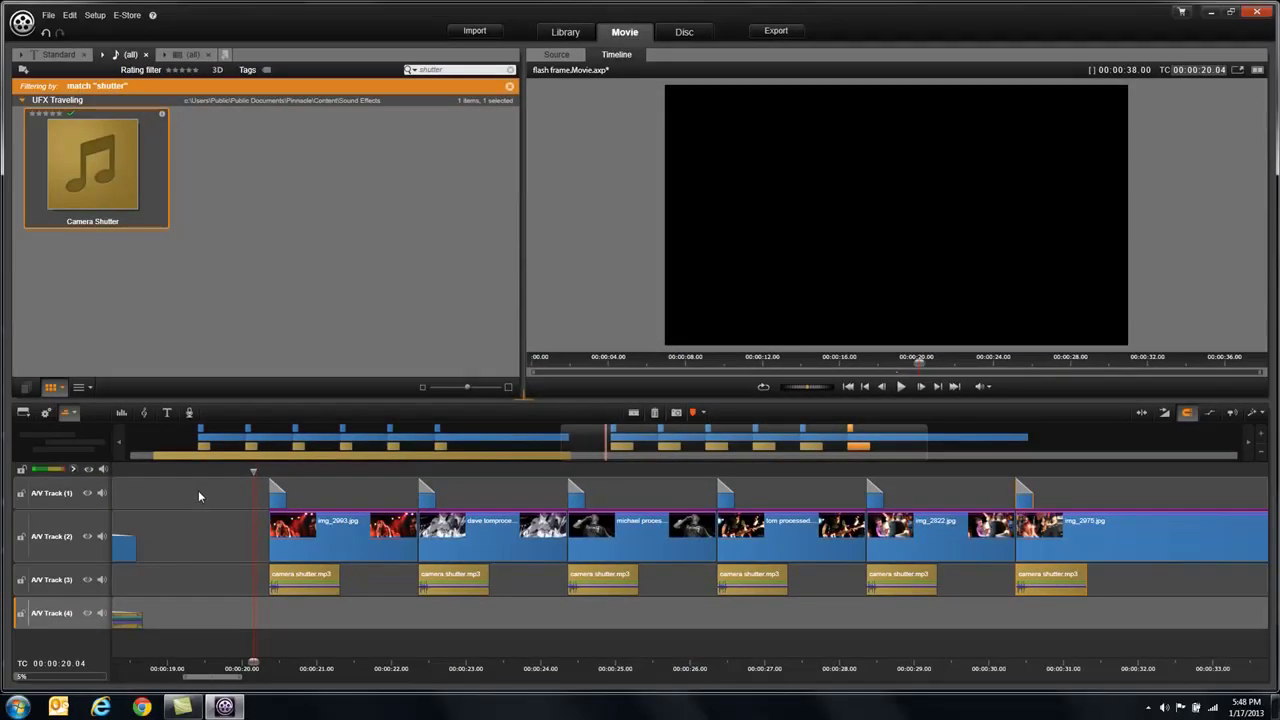
pyautogui.press('space')
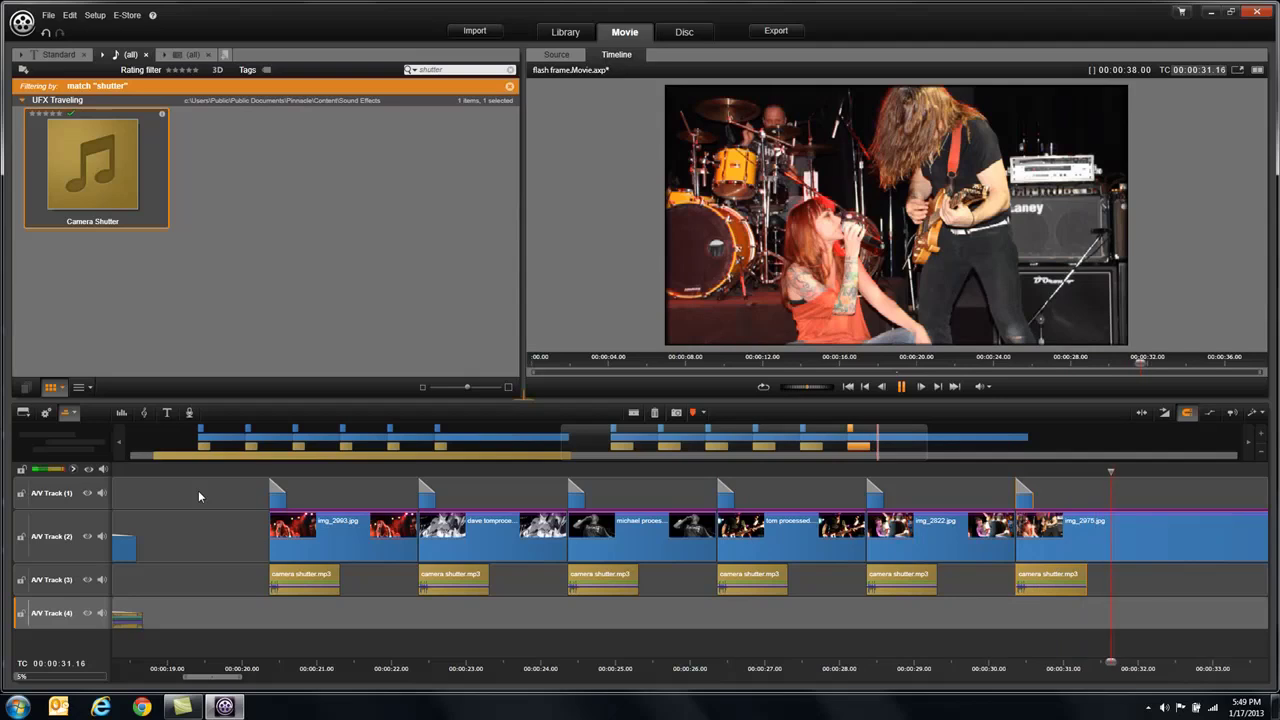
pyautogui.press('space')
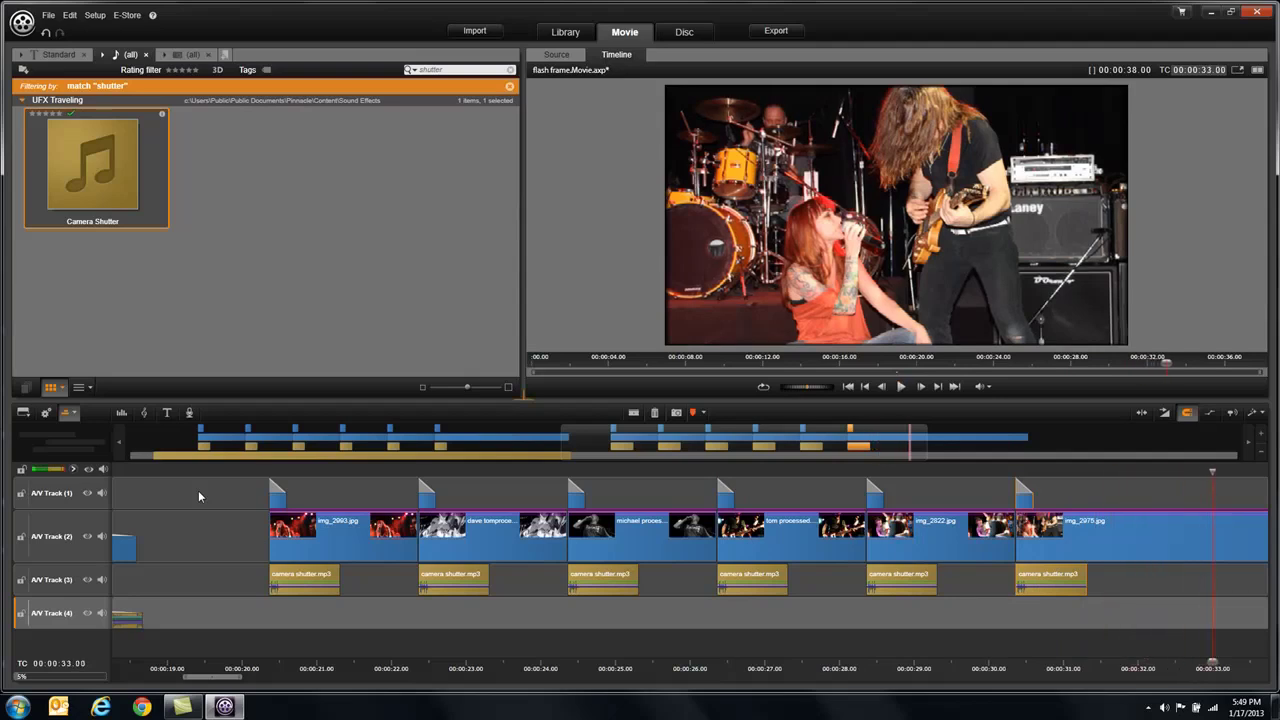